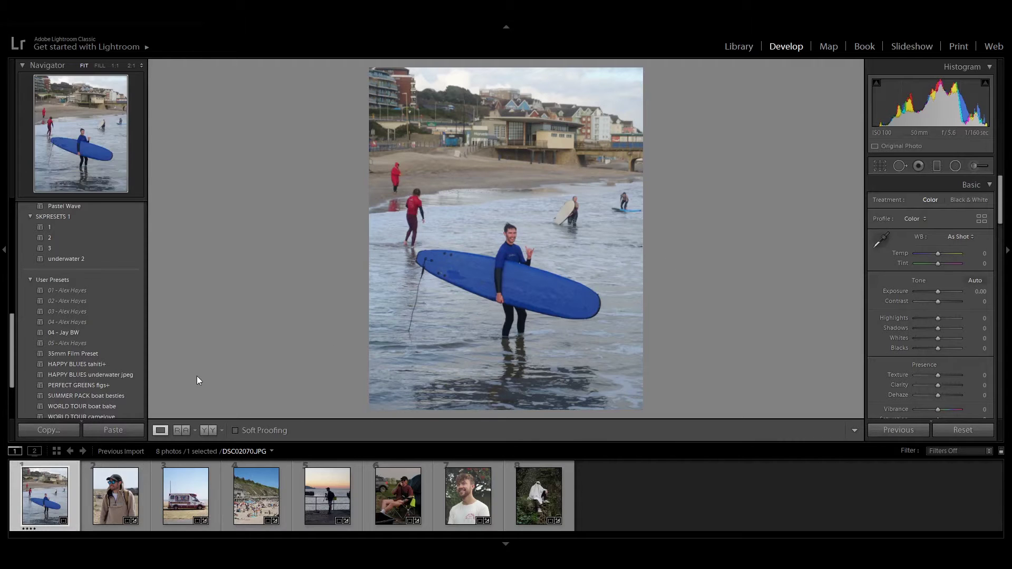
Preview the second and ice cream van photos, then load the surfer photo DSC02070.JPG
{"action": "left_click", "coordinate": [95, 497]}
{"action": "left_click", "coordinate": [186, 497]}
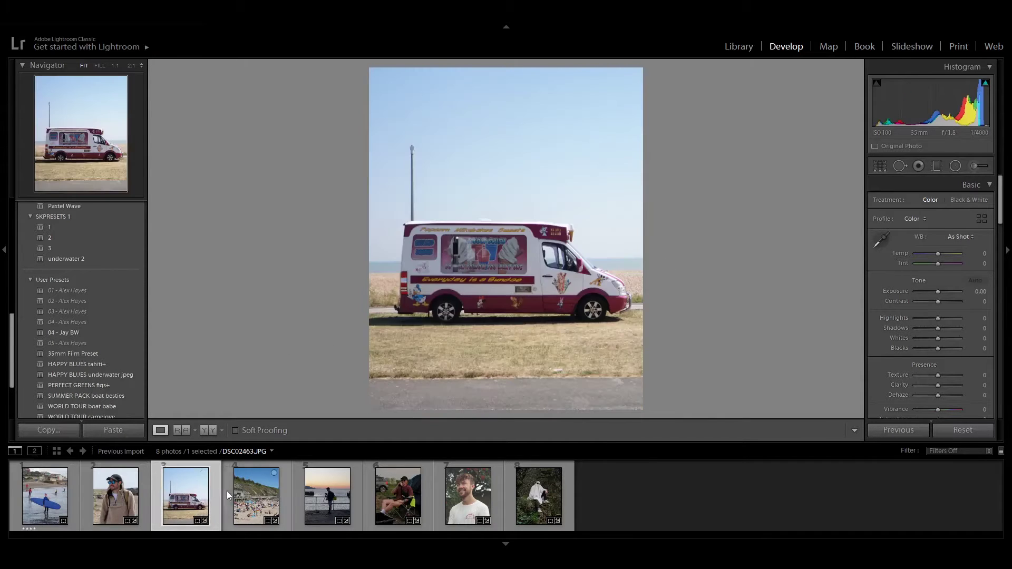
{"action": "left_click", "coordinate": [49, 495]}
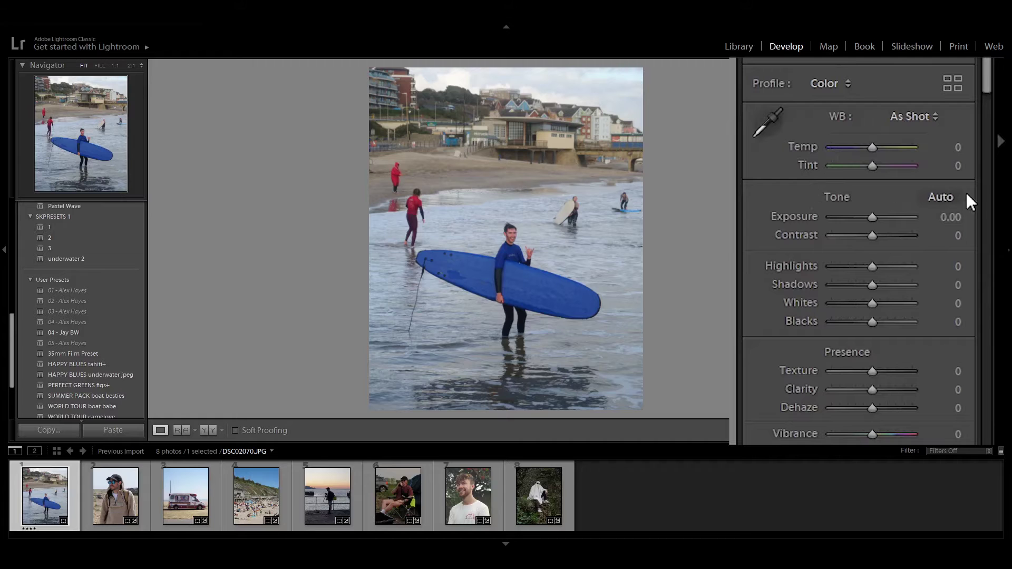
Set Exposure to -0.10, Contrast to -20 and Highlights to +18
{"action": "left_click", "coordinate": [955, 216]}
{"action": "type", "text": "-0.1"}
{"action": "key", "text": "Return"}
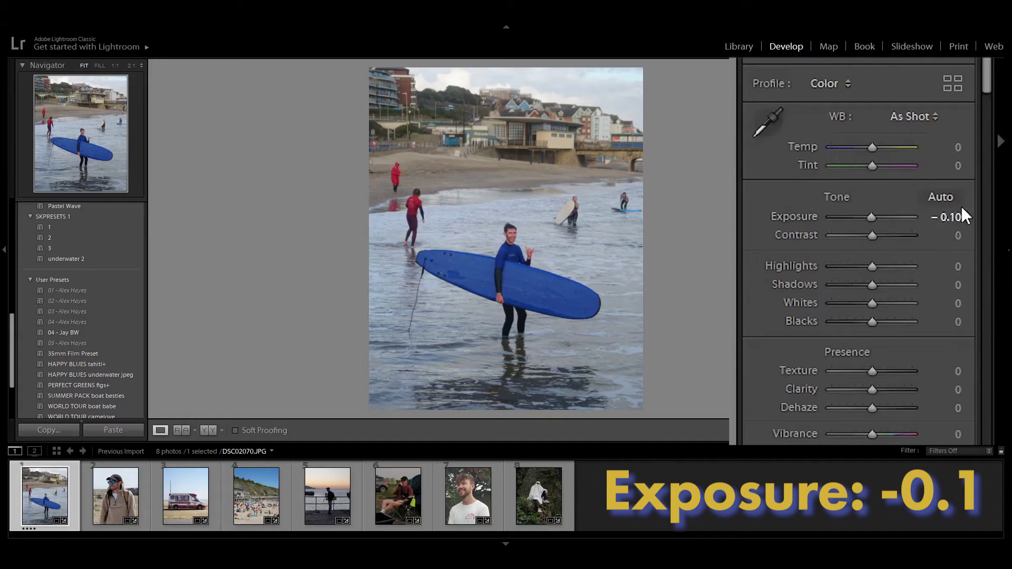
{"action": "left_click", "coordinate": [949, 235]}
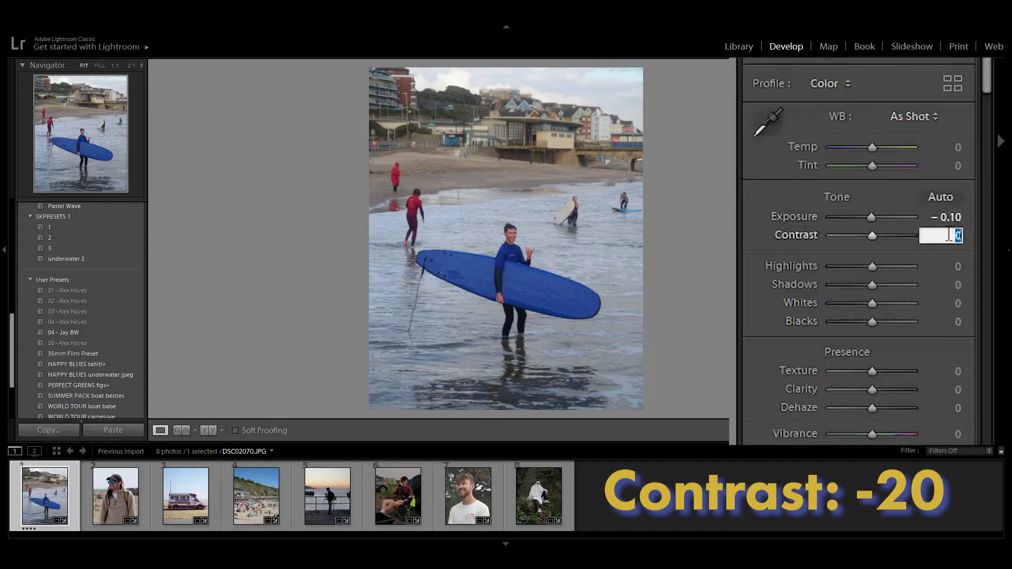
{"action": "type", "text": "-20"}
{"action": "key", "text": "Return"}
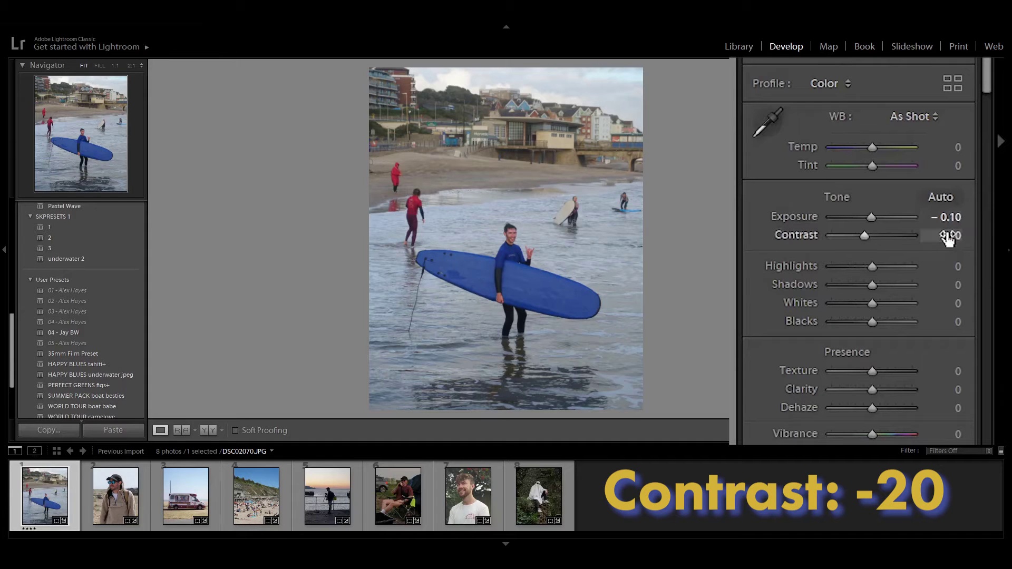
{"action": "left_click", "coordinate": [950, 267]}
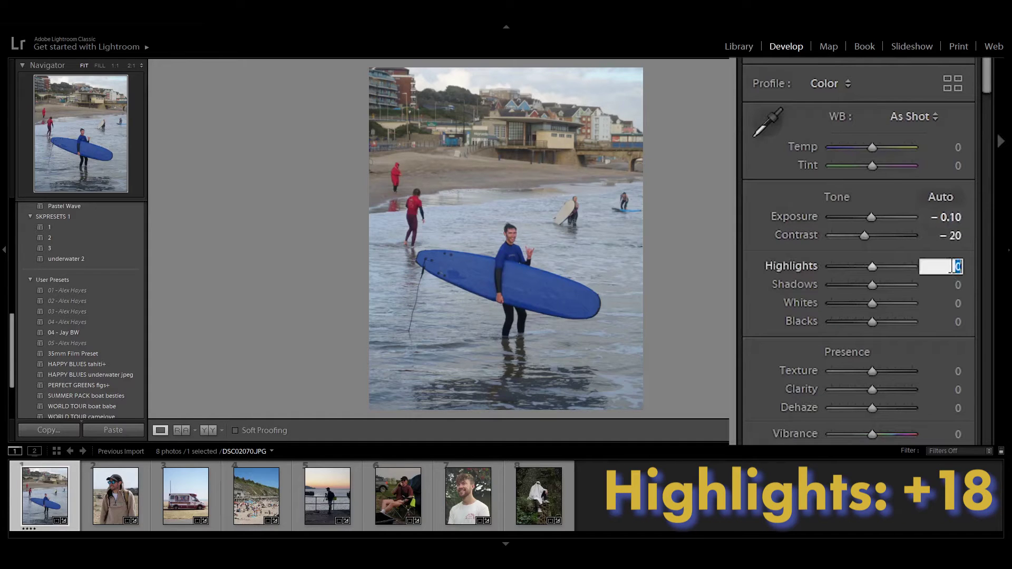
{"action": "type", "text": "18"}
{"action": "key", "text": "Return"}
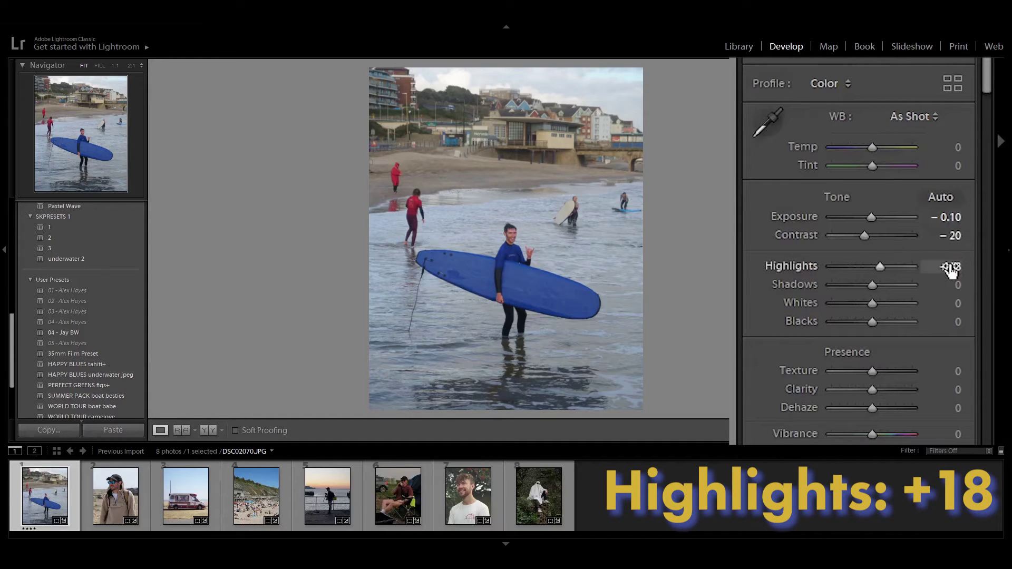
Set Shadows to -30, Whites to +45 and Blacks to -24
{"action": "left_click", "coordinate": [939, 291]}
{"action": "type", "text": "-30"}
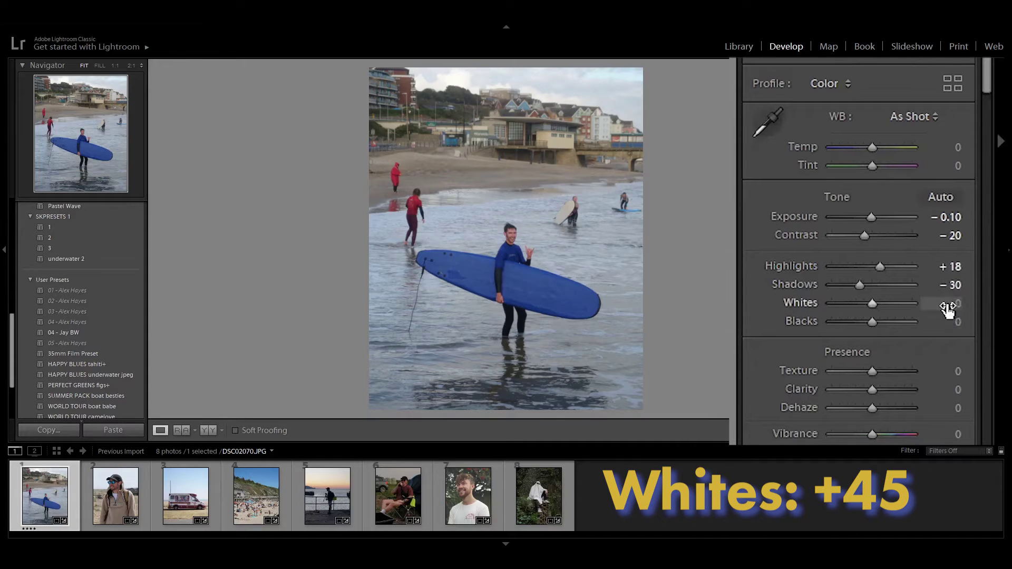
{"action": "left_click", "coordinate": [949, 303]}
{"action": "type", "text": "45"}
{"action": "key", "text": "Return"}
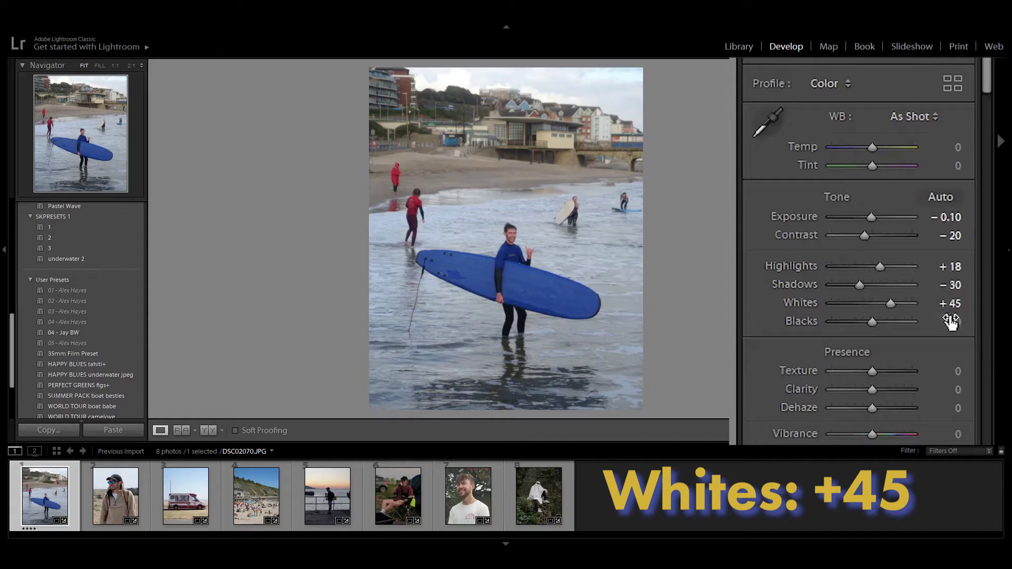
{"action": "left_click", "coordinate": [954, 322]}
{"action": "type", "text": "-24"}
{"action": "key", "text": "Return"}
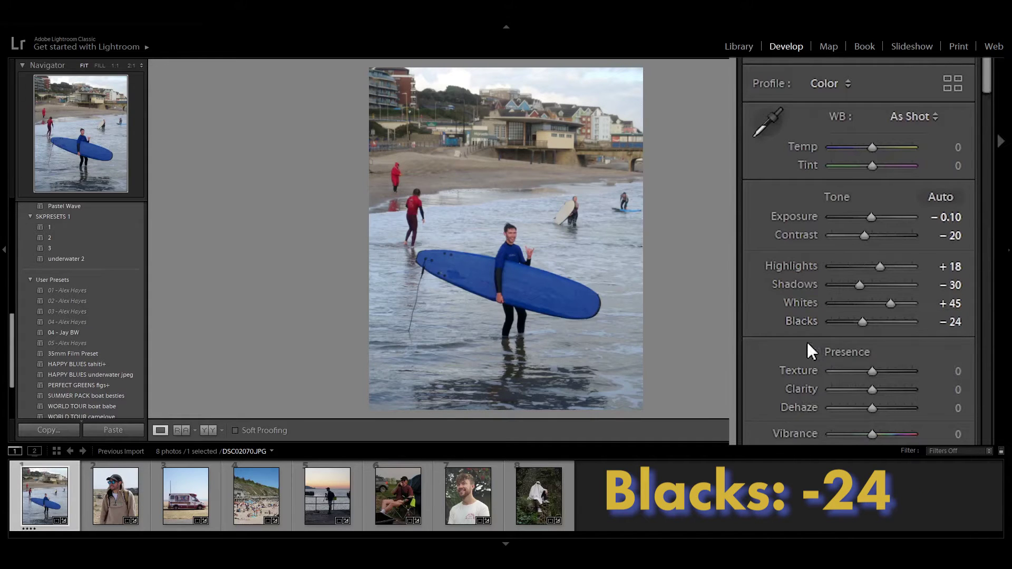
Set Presence Texture to -20 and Clarity to -25
{"action": "scroll", "coordinate": [808, 343], "scroll_direction": "down", "scroll_amount": 3}
{"action": "left_click", "coordinate": [955, 252]}
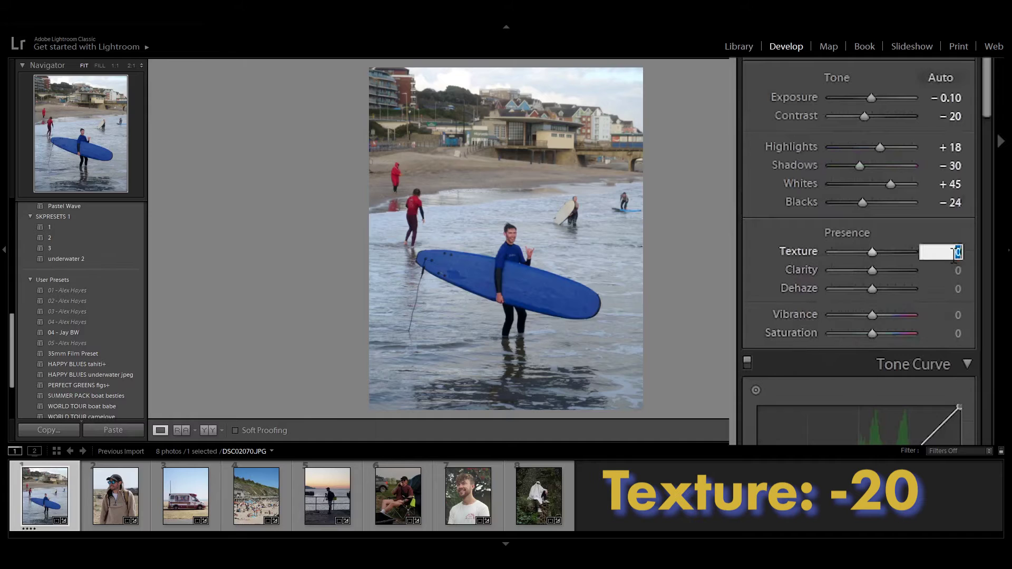
{"action": "type", "text": "-20"}
{"action": "key", "text": "BackSpace"}
{"action": "key", "text": "BackSpace"}
{"action": "type", "text": "20"}
{"action": "key", "text": "Return"}
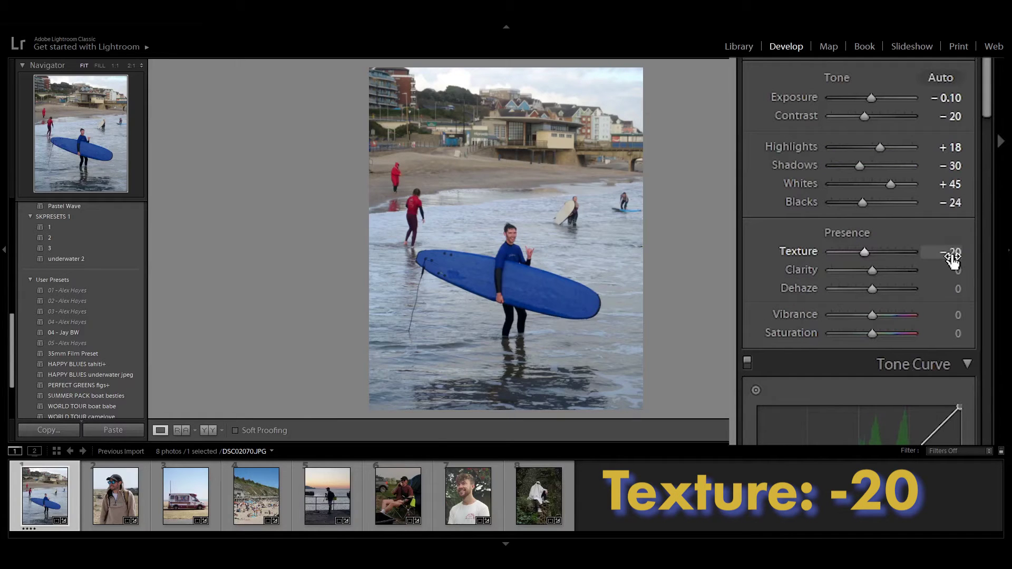
{"action": "left_click", "coordinate": [957, 270]}
{"action": "type", "text": "-25"}
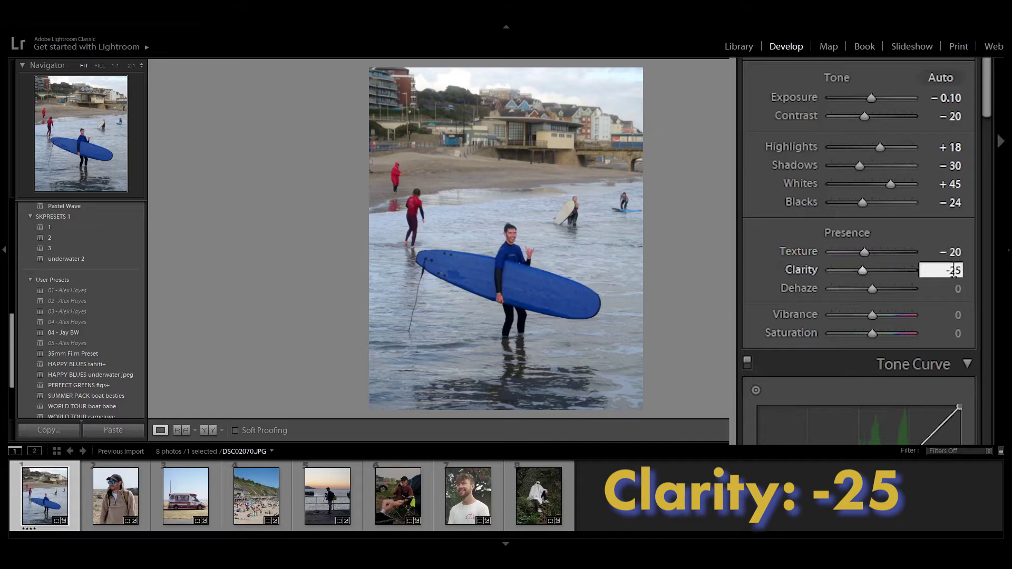
{"action": "key", "text": "Return"}
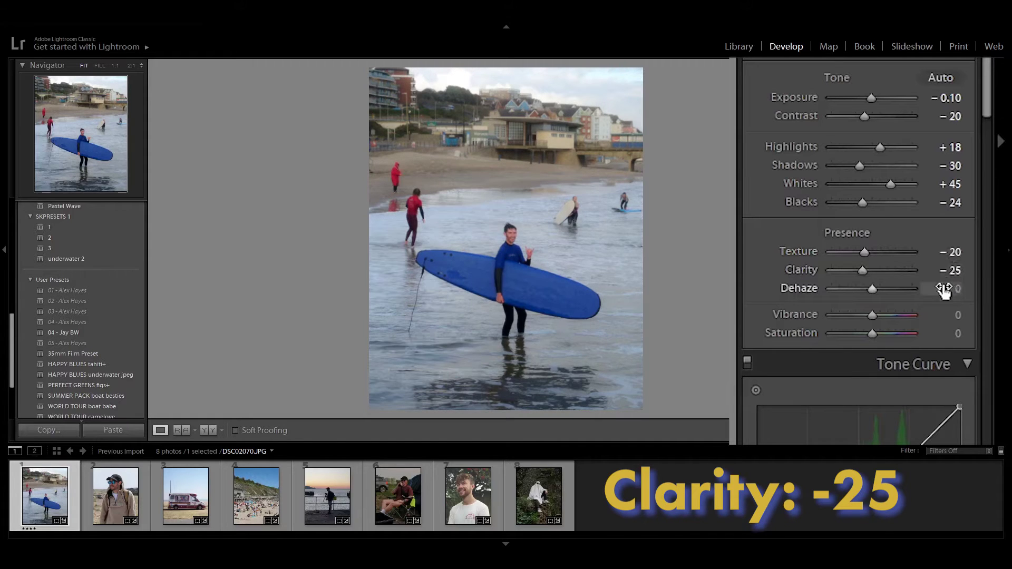
Try Dehaze at -24, then reset it back to 0
{"action": "left_click", "coordinate": [944, 289]}
{"action": "type", "text": "-24"}
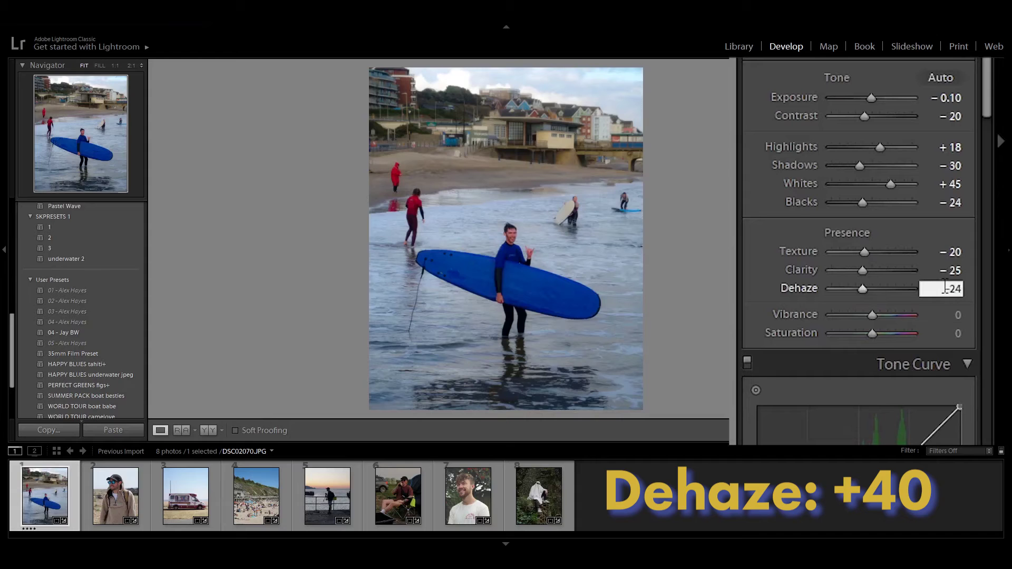
{"action": "key", "text": "Return"}
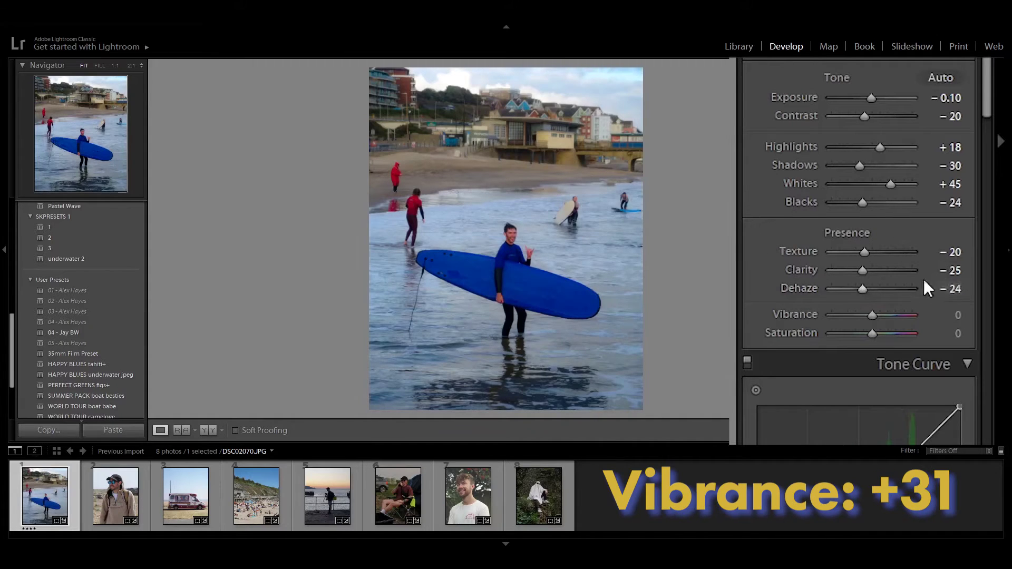
{"action": "left_click", "coordinate": [957, 291]}
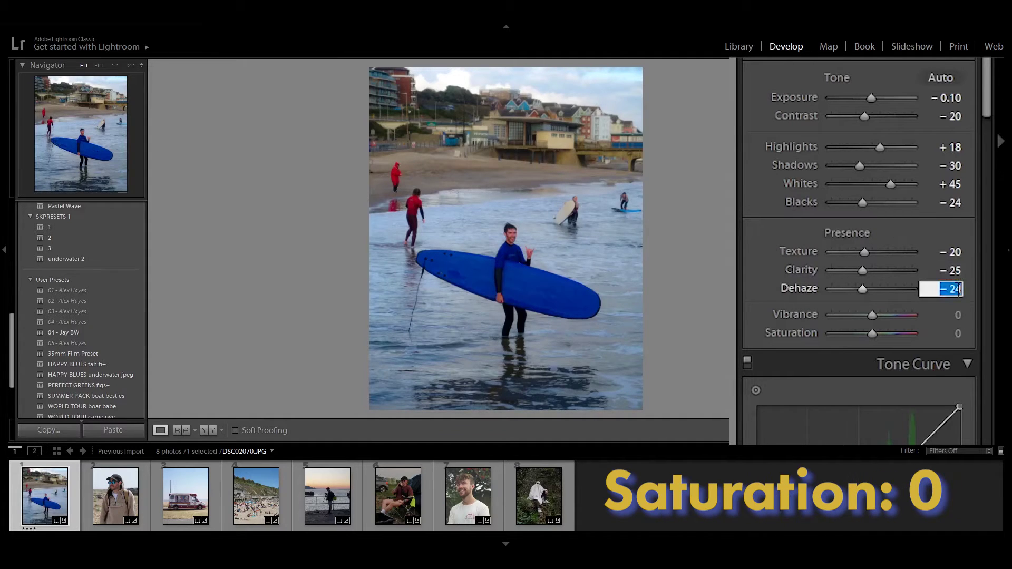
{"action": "type", "text": "0"}
{"action": "key", "text": "Return"}
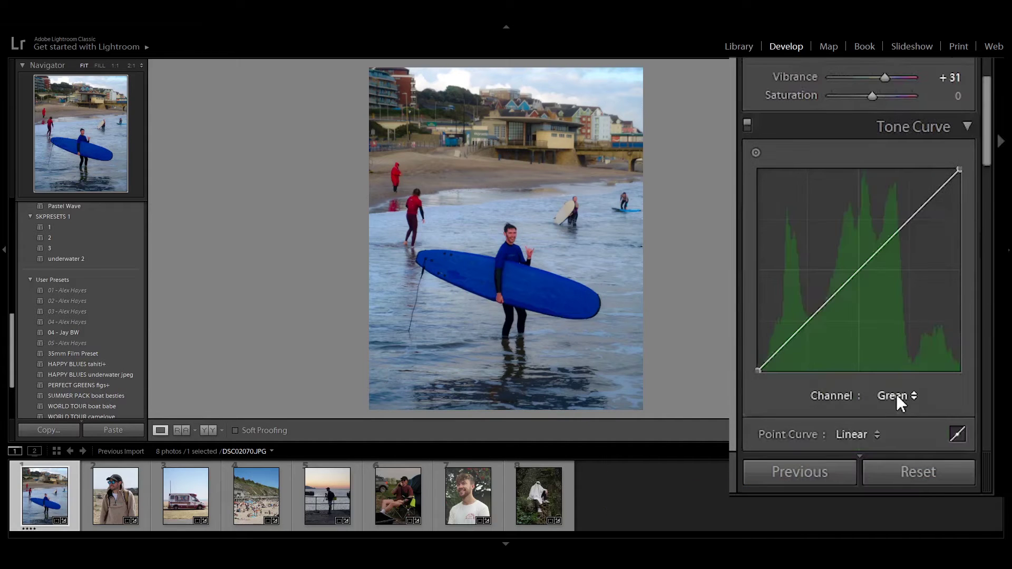
On the Green tone-curve channel, lift the black point and lower the white point, comparing before/after
{"action": "left_click", "coordinate": [896, 395]}
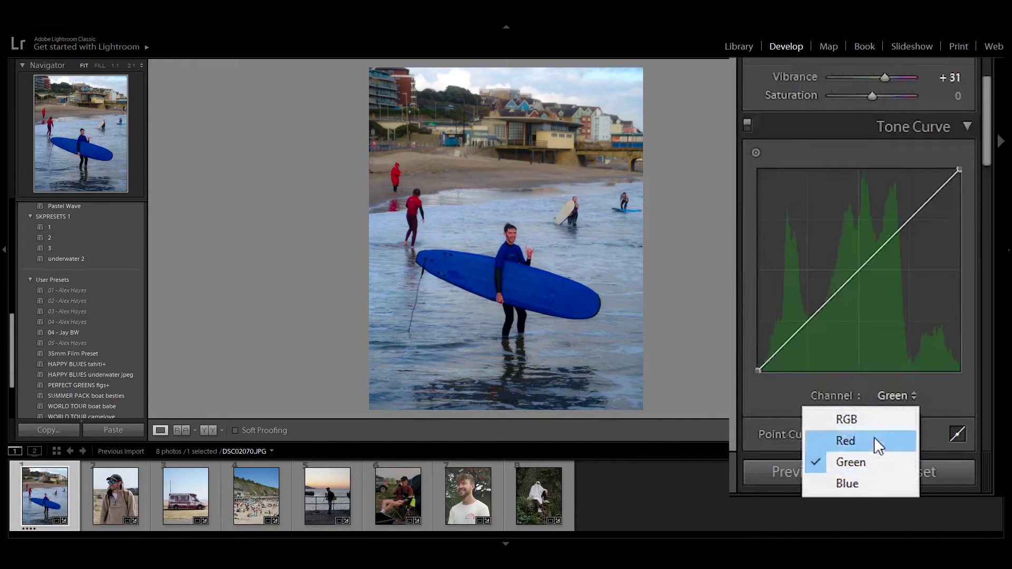
{"action": "left_click", "coordinate": [872, 419]}
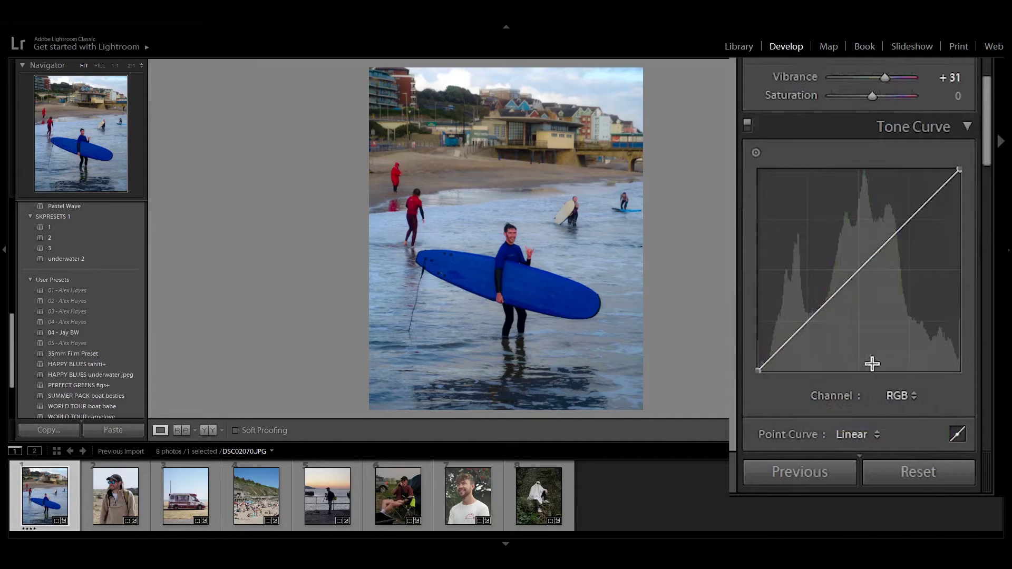
{"action": "left_click", "coordinate": [917, 401]}
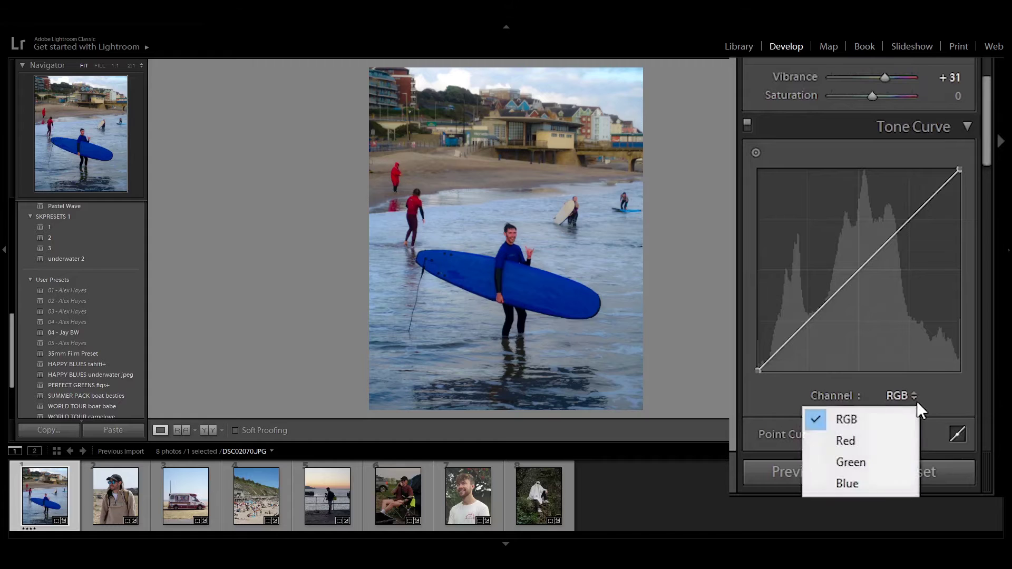
{"action": "left_click", "coordinate": [888, 463]}
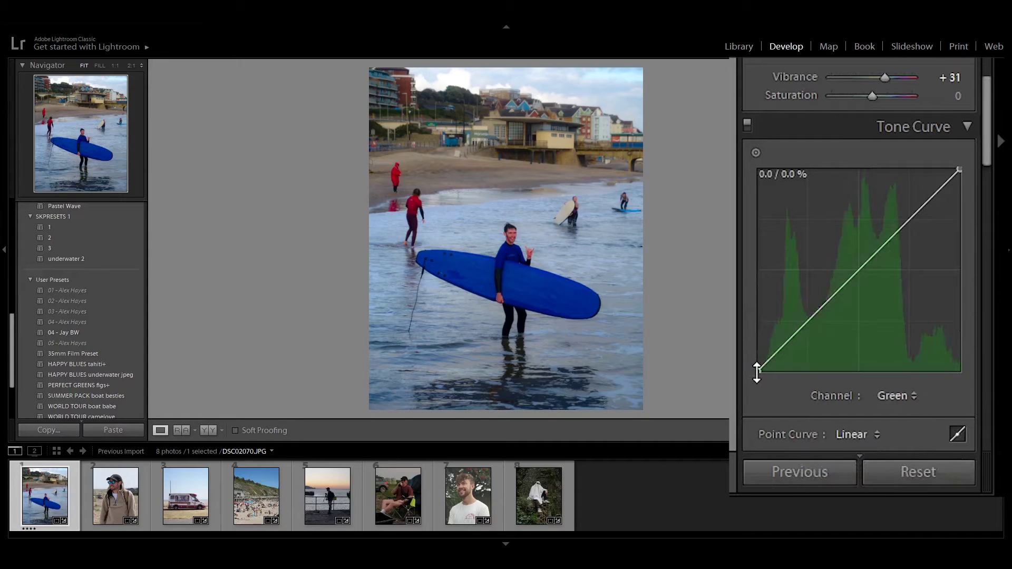
{"action": "left_click_drag", "start_coordinate": [757, 371], "coordinate": [744, 365]}
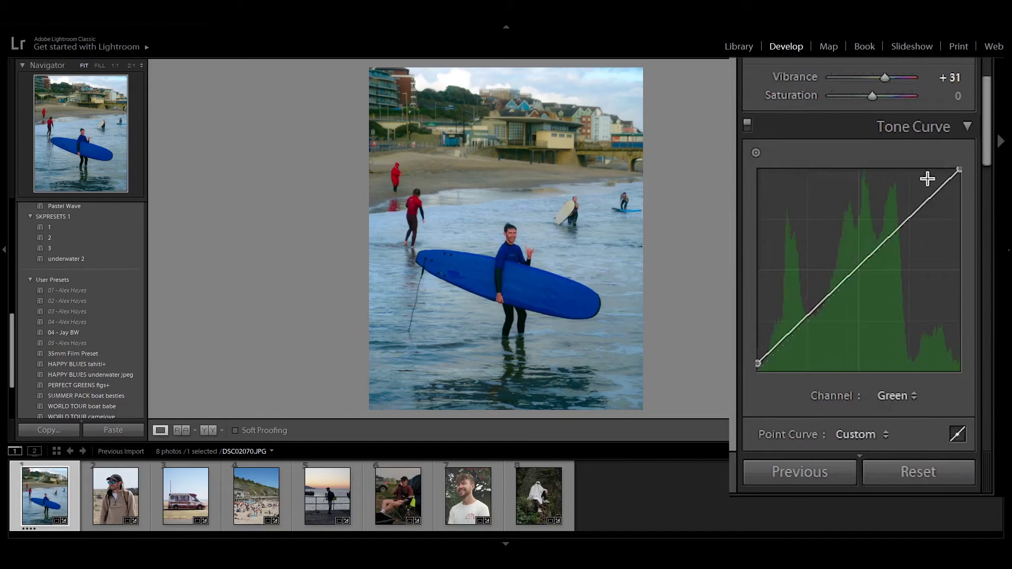
{"action": "left_click_drag", "start_coordinate": [959, 170], "coordinate": [957, 168]}
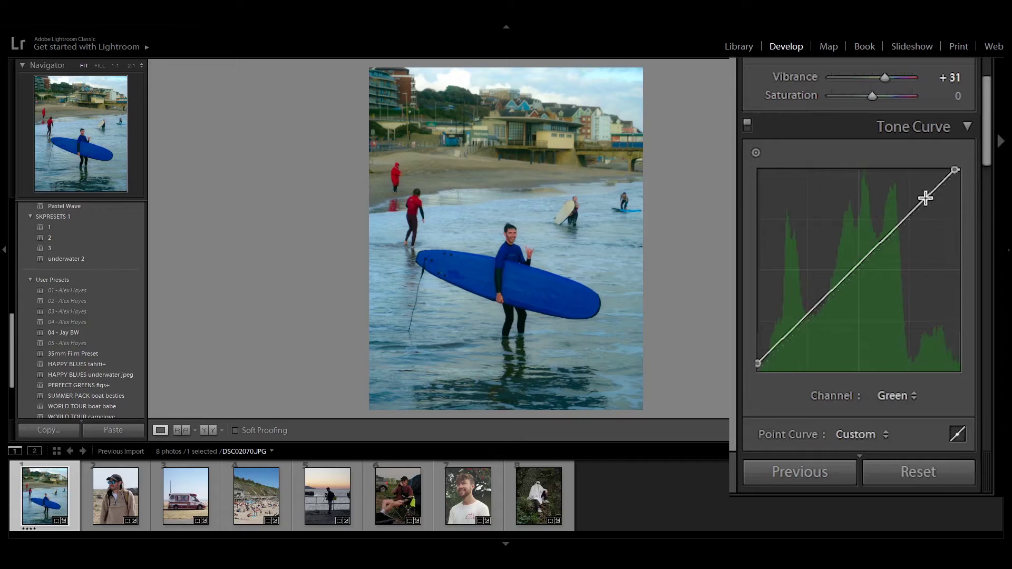
{"action": "left_click_drag", "start_coordinate": [757, 364], "coordinate": [757, 365]}
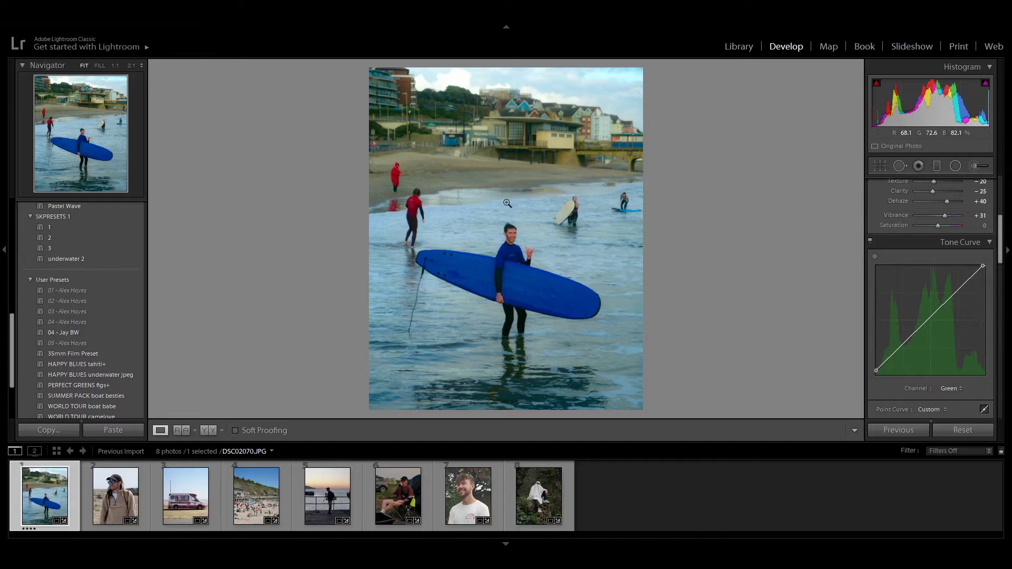
{"action": "key", "text": "backslash"}
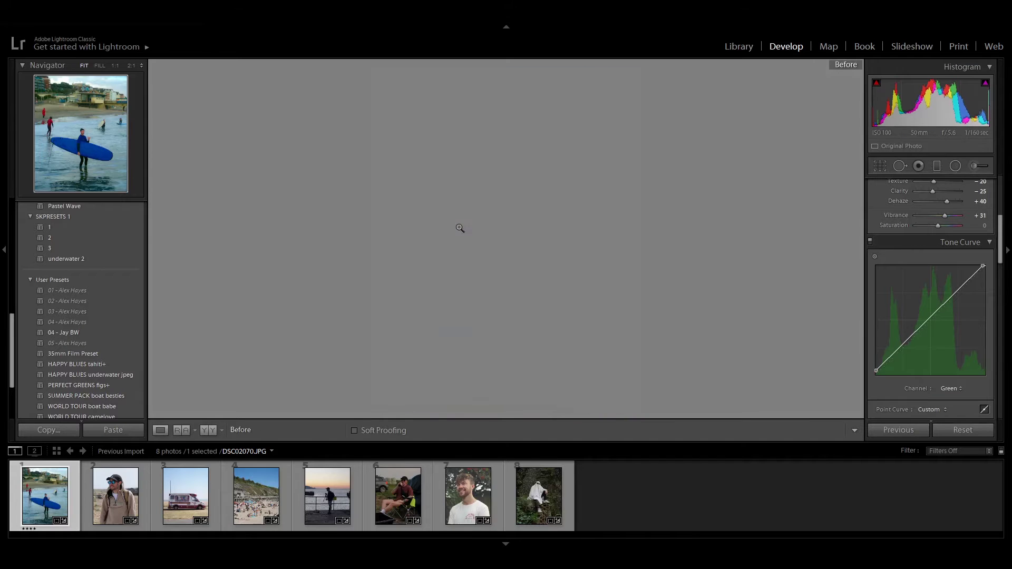
{"action": "key", "text": "backslash"}
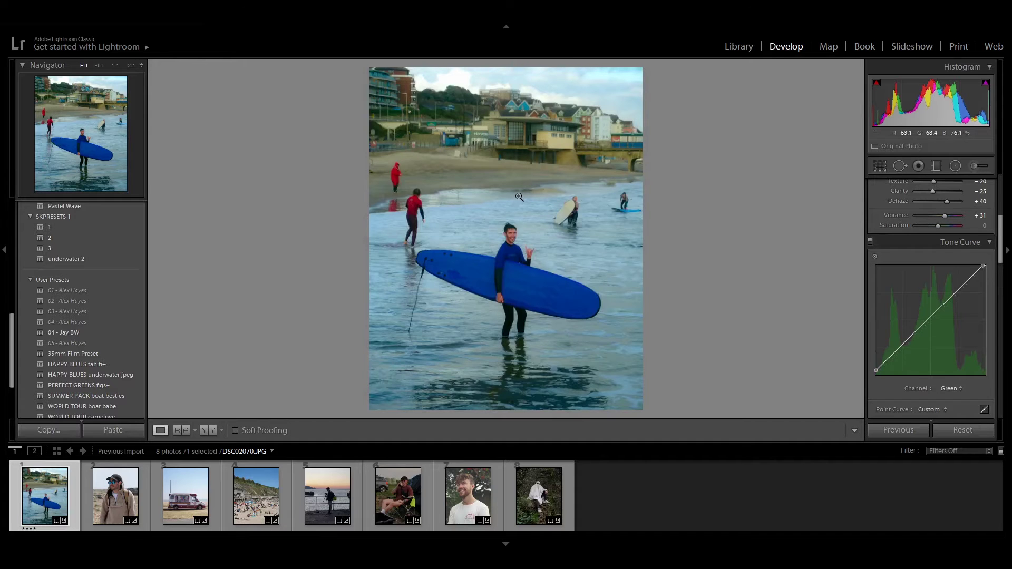
In the Effects panel, add grain with Amount 50 and Size 55
{"action": "key", "text": "backslash"}
{"action": "key", "text": "backslash"}
{"action": "scroll", "coordinate": [878, 332], "scroll_direction": "down", "scroll_amount": 3}
{"action": "scroll", "coordinate": [879, 330], "scroll_direction": "down", "scroll_amount": 4}
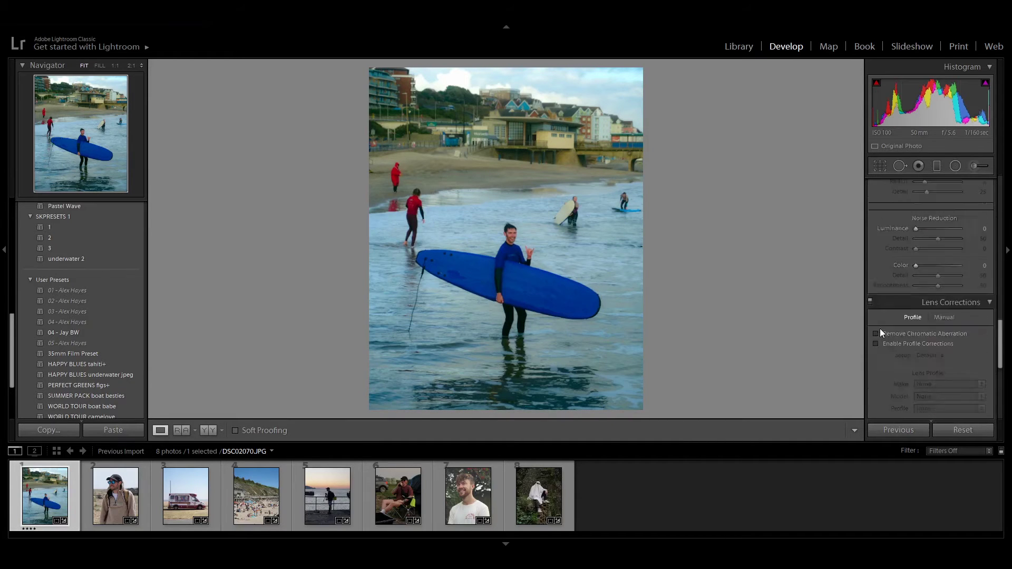
{"action": "scroll", "coordinate": [903, 295], "scroll_direction": "down", "scroll_amount": 6}
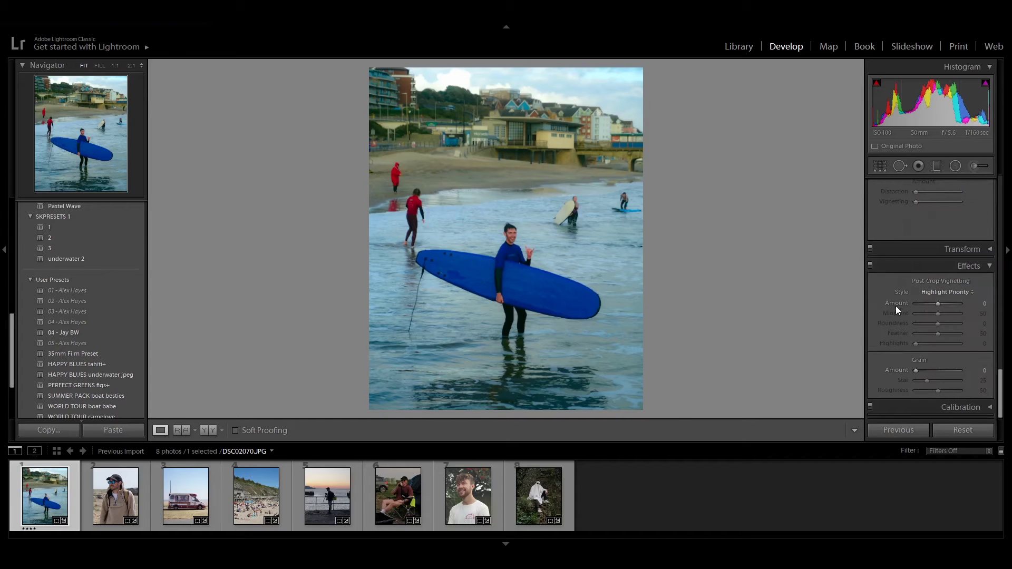
{"action": "scroll", "coordinate": [886, 273], "scroll_direction": "up", "scroll_amount": 10}
{"action": "scroll", "coordinate": [886, 273], "scroll_direction": "down", "scroll_amount": 5}
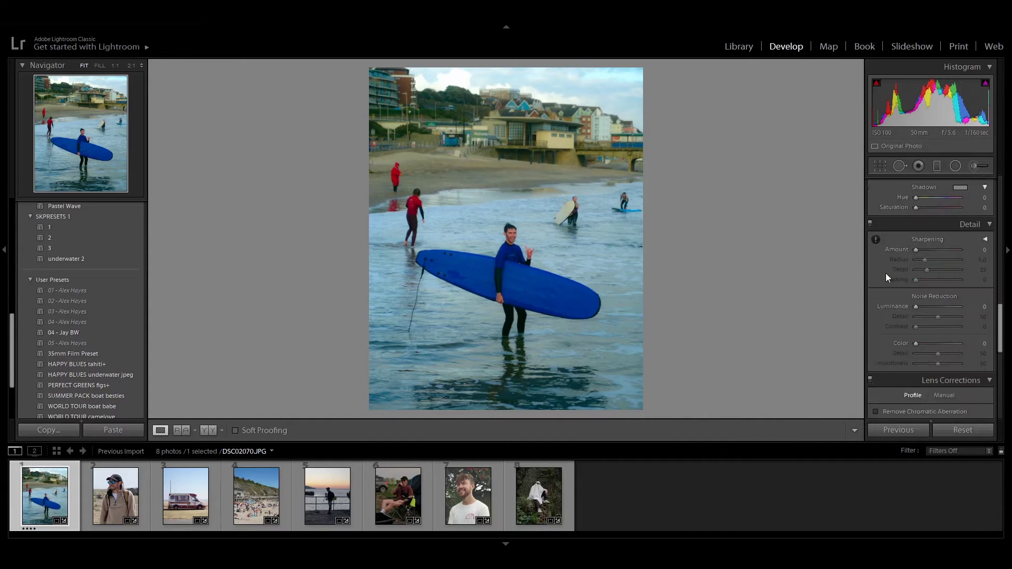
{"action": "scroll", "coordinate": [886, 280], "scroll_direction": "down", "scroll_amount": 5}
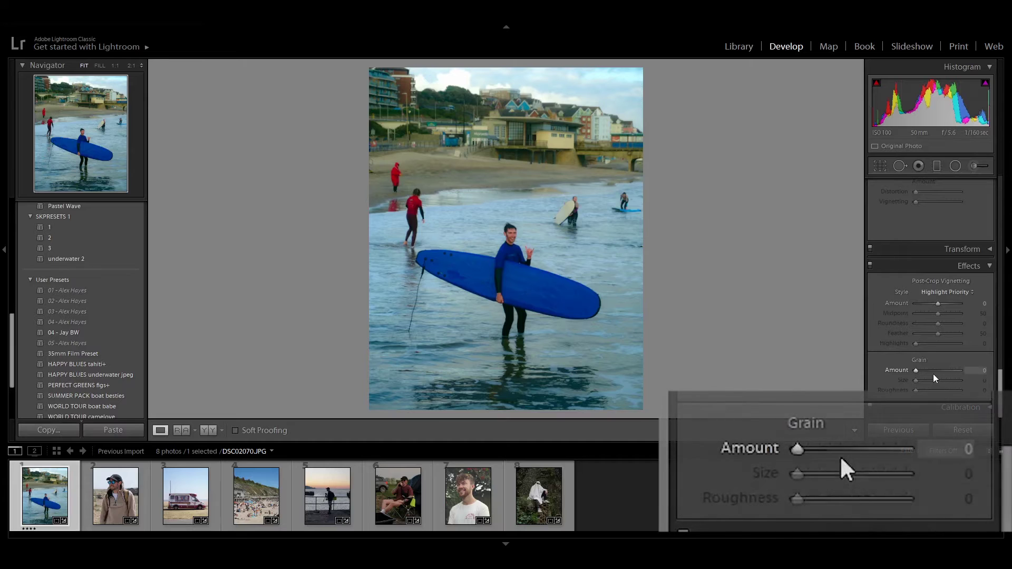
{"action": "left_click_drag", "start_coordinate": [916, 371], "coordinate": [939, 375]}
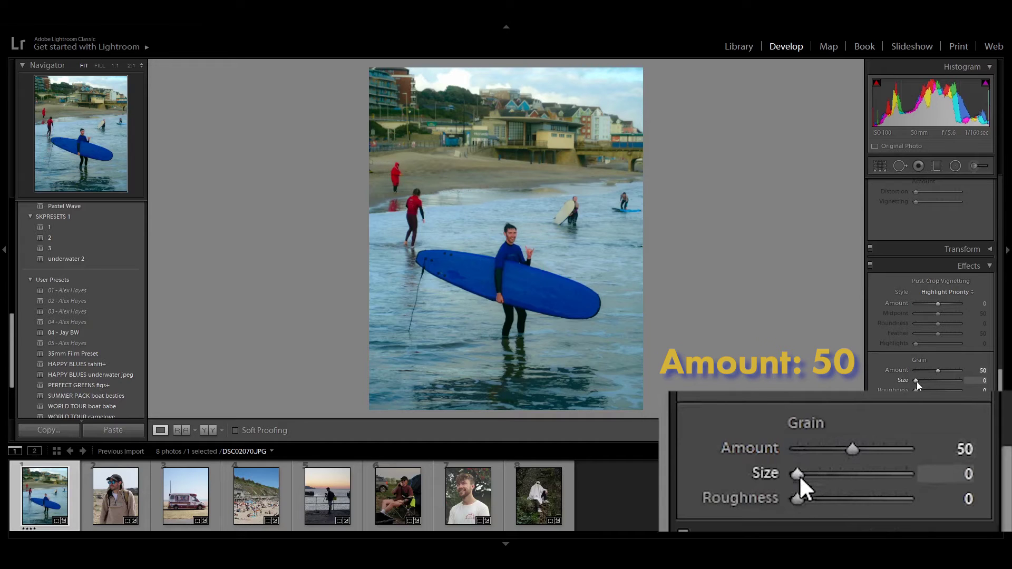
{"action": "mouse_move", "coordinate": [917, 381]}
{"action": "left_mouse_down"}
{"action": "mouse_move", "coordinate": [943, 381]}
{"action": "mouse_move", "coordinate": [925, 390]}
{"action": "mouse_move", "coordinate": [933, 390]}
{"action": "left_mouse_up"}
{"action": "left_click", "coordinate": [476, 238]}
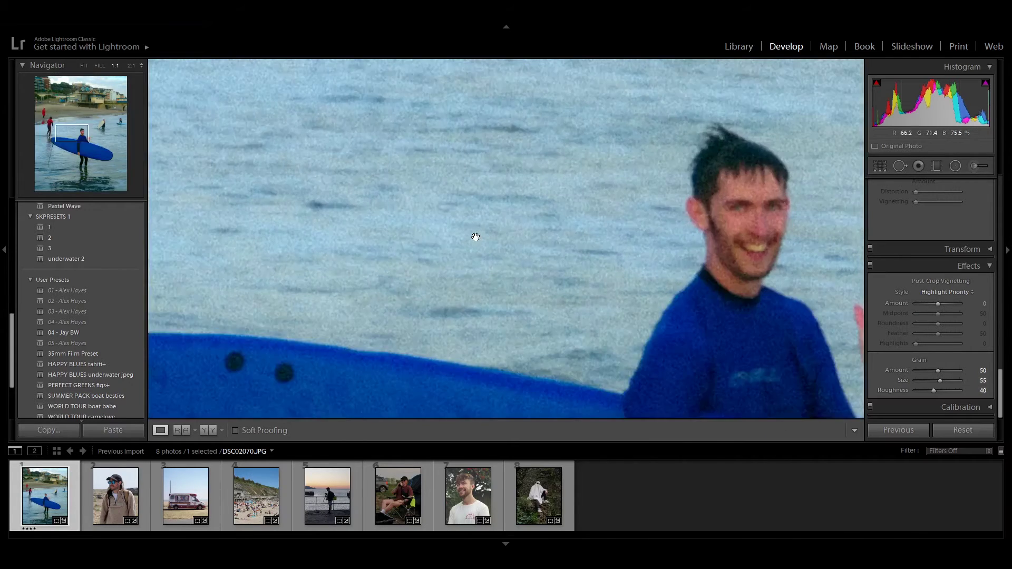
{"action": "left_click_drag", "start_coordinate": [474, 237], "coordinate": [370, 212]}
{"action": "key", "text": "backslash"}
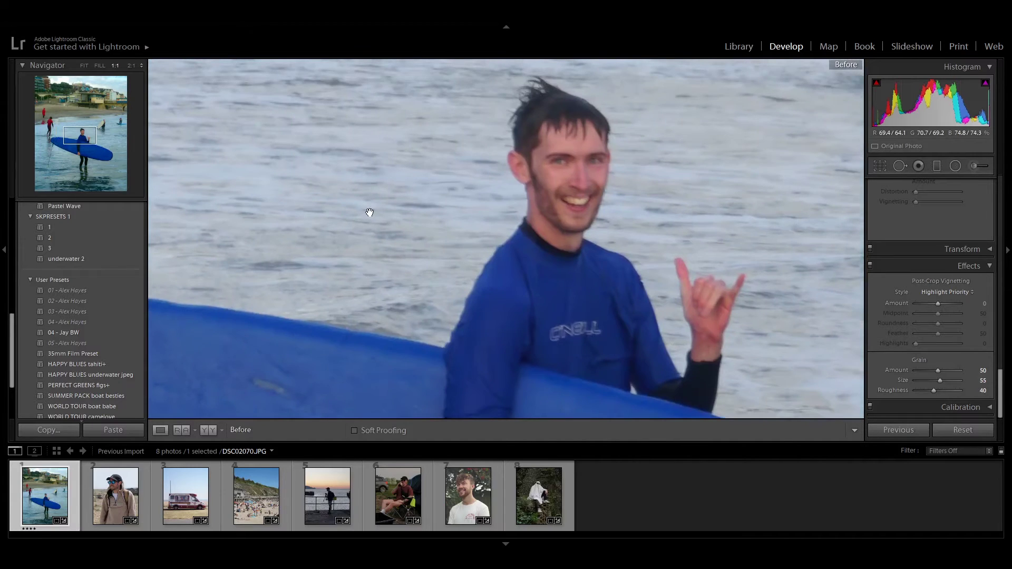
{"action": "key", "text": "backslash"}
{"action": "key", "text": "backslash"}
{"action": "key", "text": "backslash"}
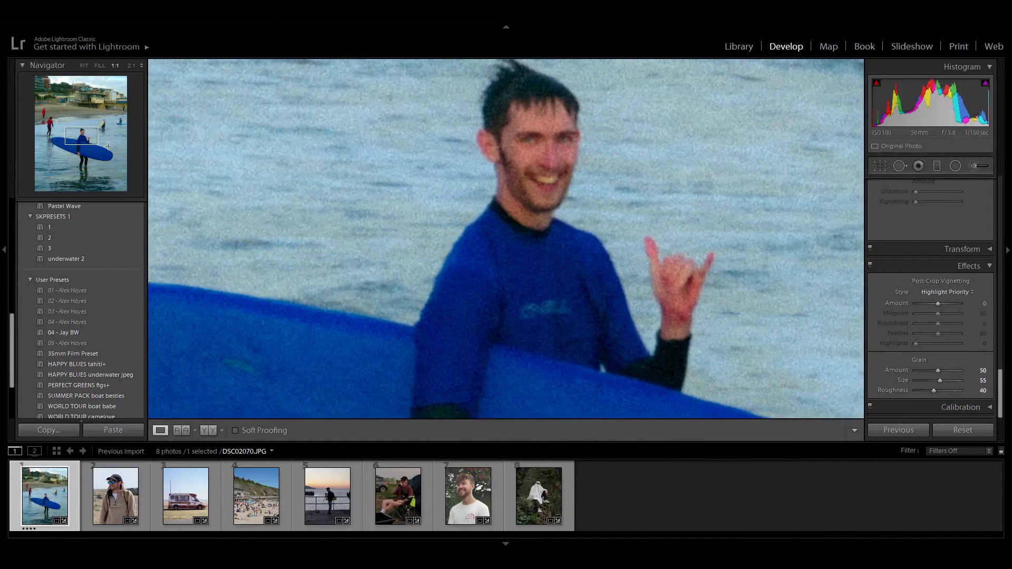
{"action": "left_click", "coordinate": [307, 242]}
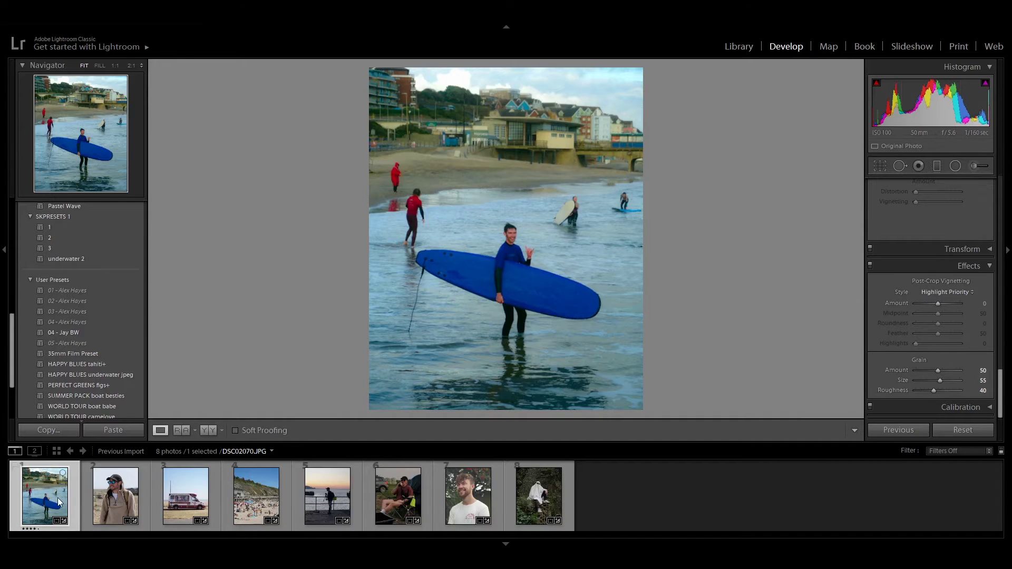
Save the current develop settings as a new preset named 'film look'
{"action": "left_click", "coordinate": [48, 16]}
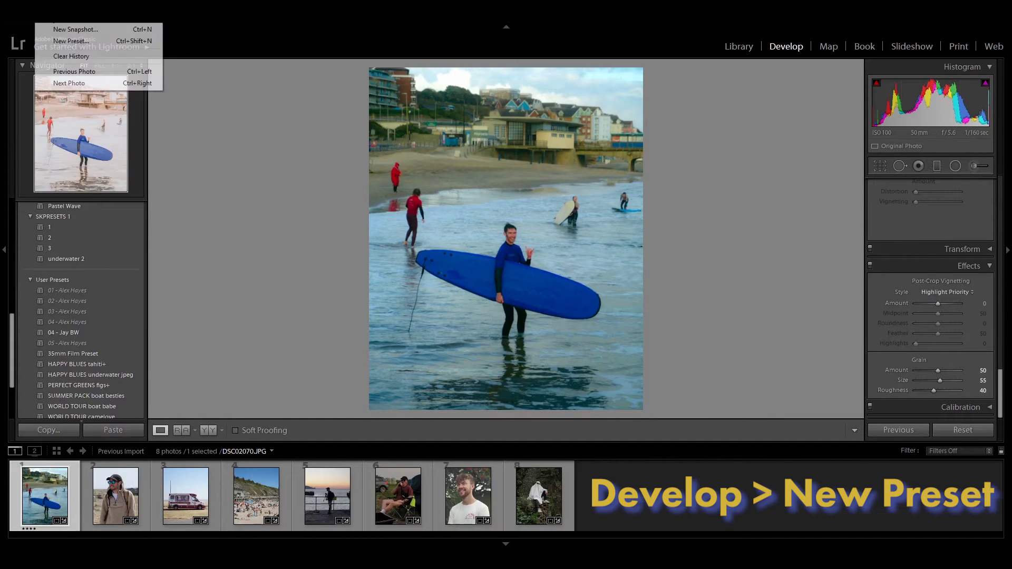
{"action": "left_click", "coordinate": [51, 39]}
{"action": "left_click_drag", "start_coordinate": [540, 141], "coordinate": [732, 102]}
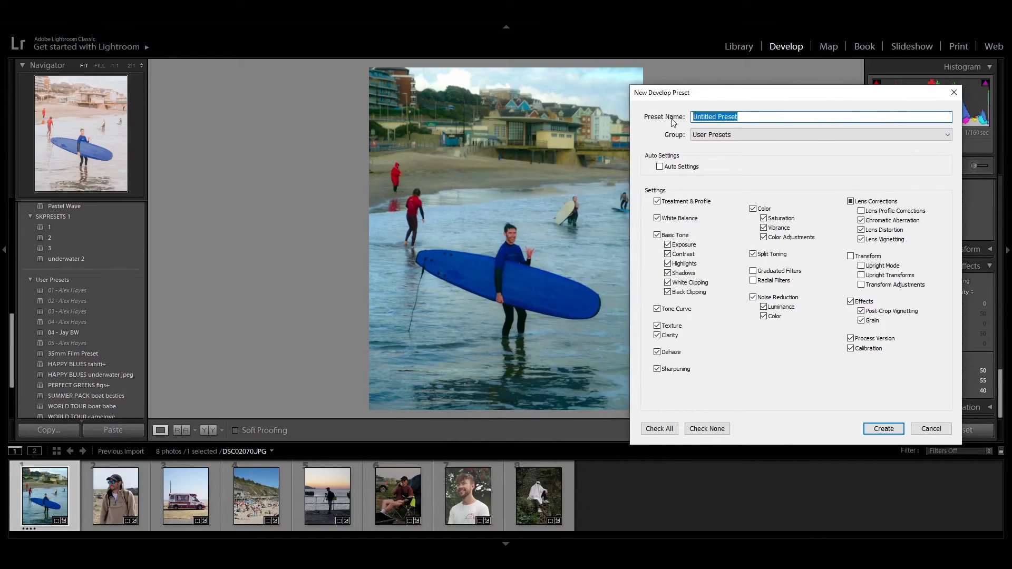
{"action": "type", "text": "film look"}
{"action": "left_click", "coordinate": [941, 430]}
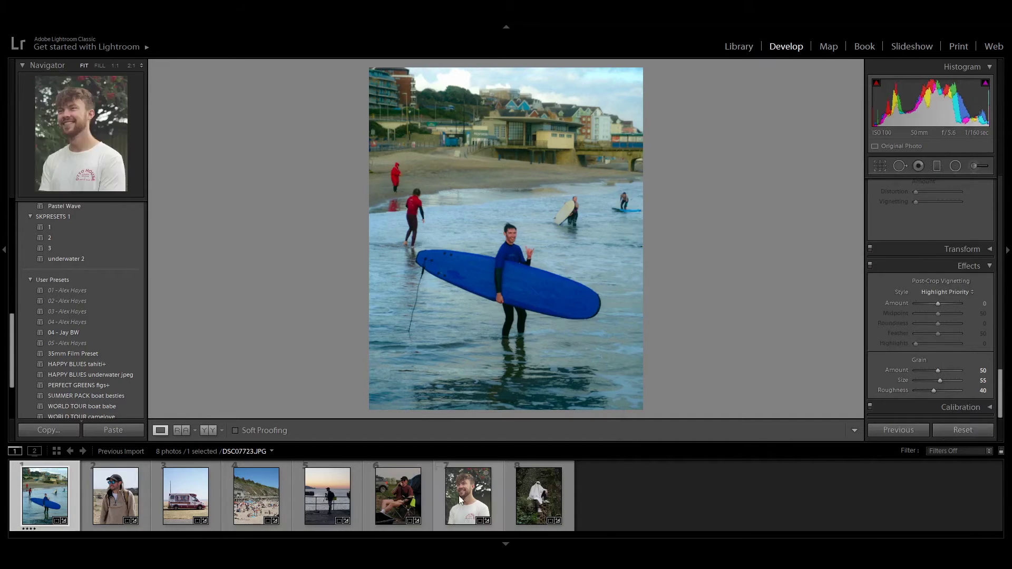
Select all eight photos and synchronize the surfer photo's settings across them
{"action": "left_click", "coordinate": [533, 494], "text": "shift"}
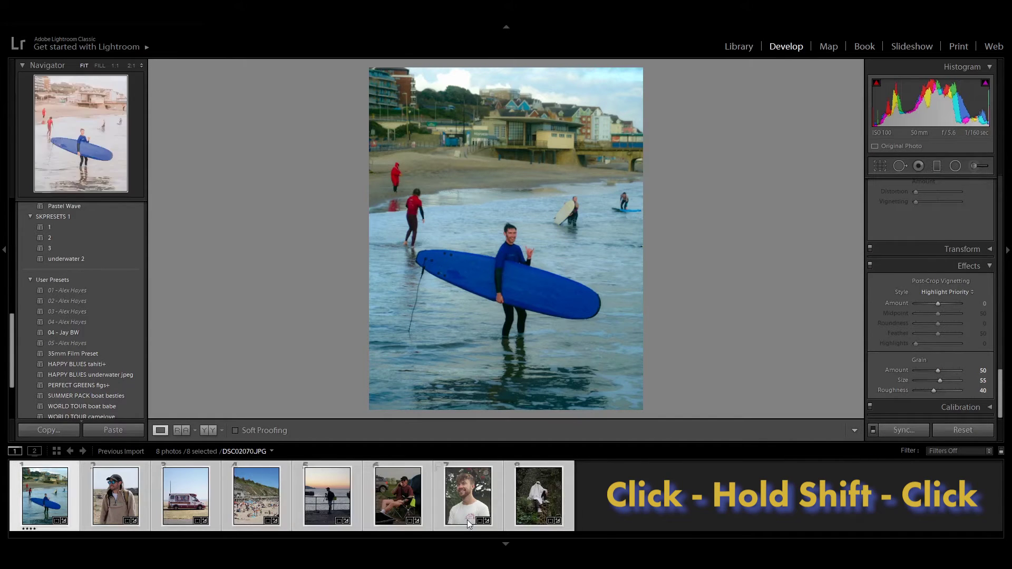
{"action": "left_click", "coordinate": [896, 433]}
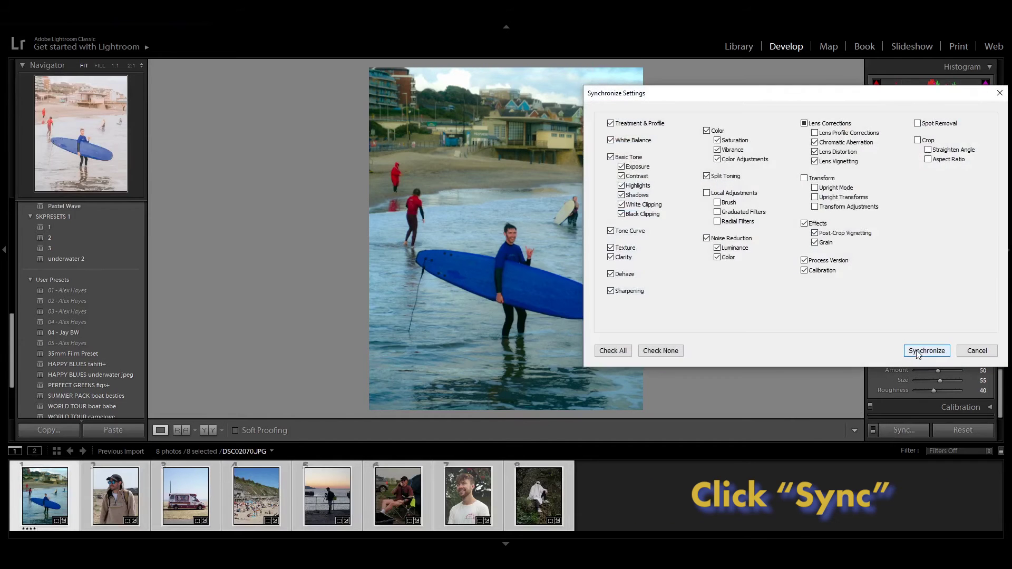
{"action": "left_click_drag", "start_coordinate": [894, 99], "coordinate": [871, 98]}
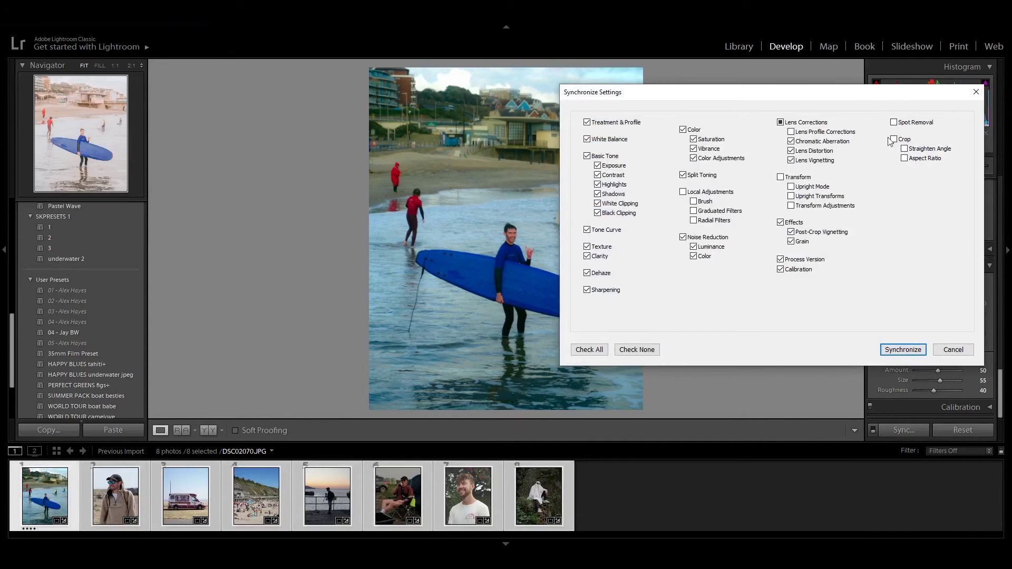
{"action": "left_click", "coordinate": [903, 350]}
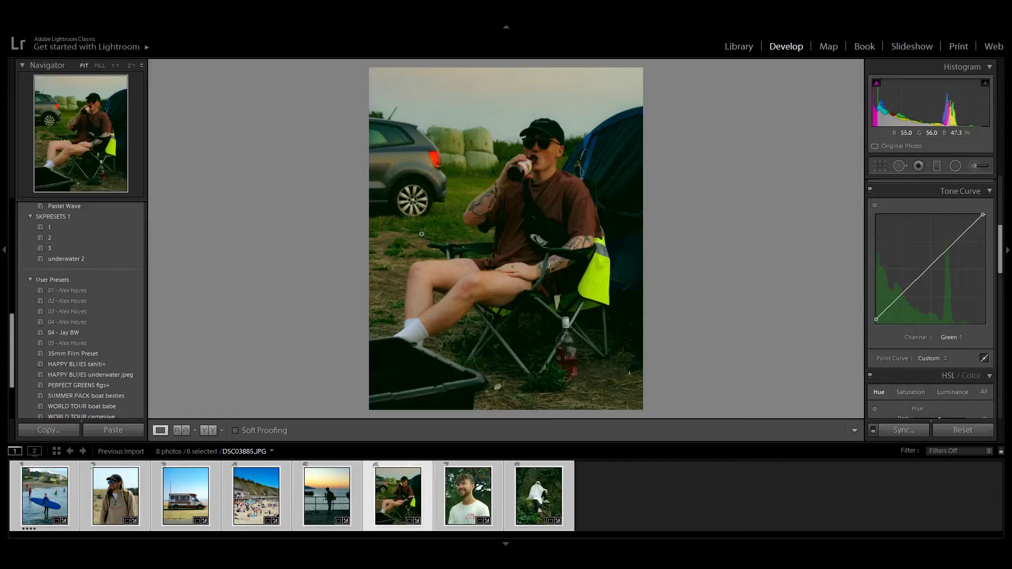
Compare the camping photo with its original and lower its Green curve black point
{"action": "key", "text": "backslash"}
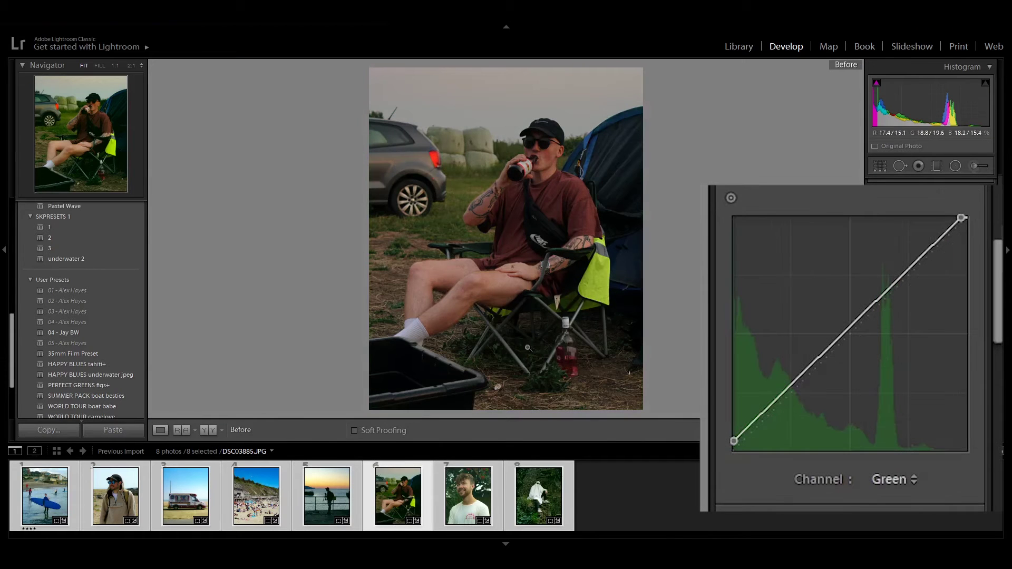
{"action": "key", "text": "backslash"}
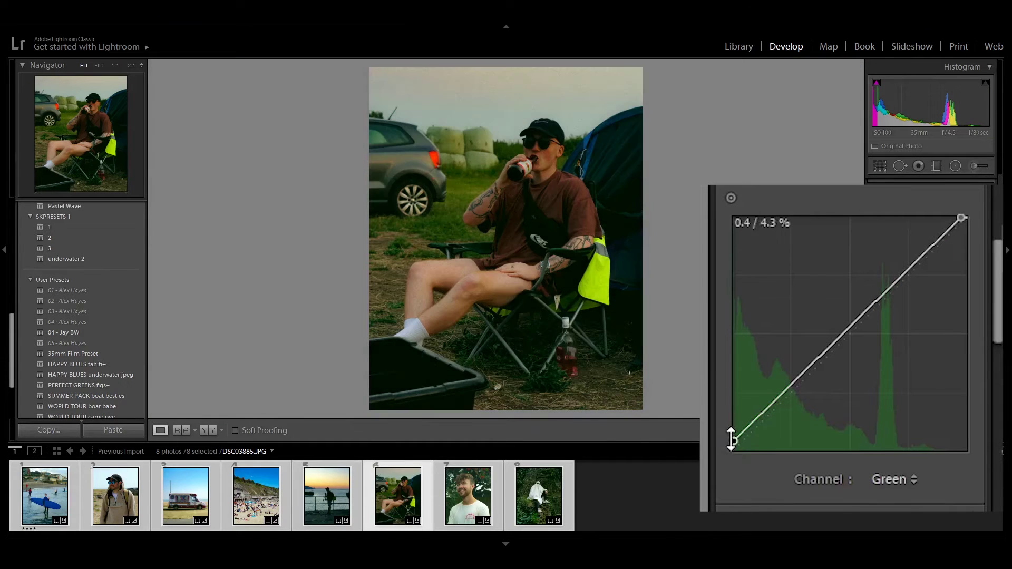
{"action": "left_click_drag", "start_coordinate": [732, 439], "coordinate": [710, 445]}
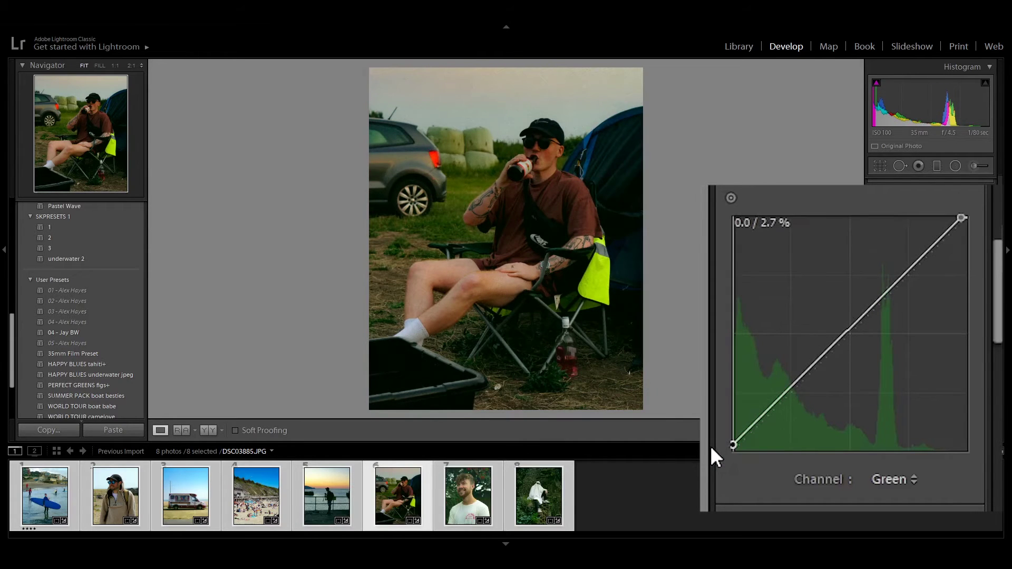
Reduce the portrait's green shadows, raise its Contrast to +31, then compare the ghost photo
{"action": "left_click", "coordinate": [490, 491]}
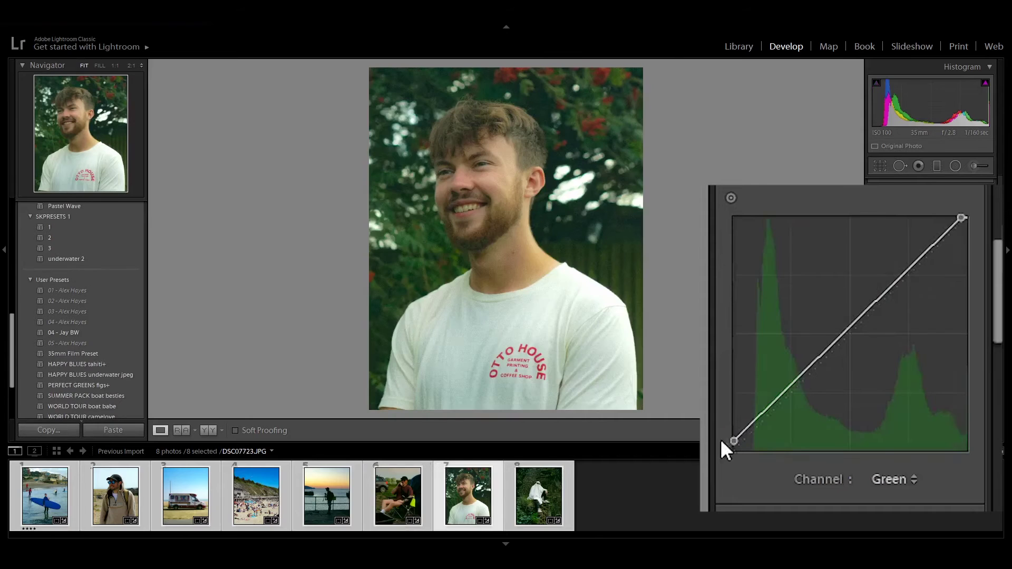
{"action": "left_click_drag", "start_coordinate": [734, 440], "coordinate": [733, 455]}
{"action": "scroll", "coordinate": [741, 369], "scroll_direction": "up", "scroll_amount": 5}
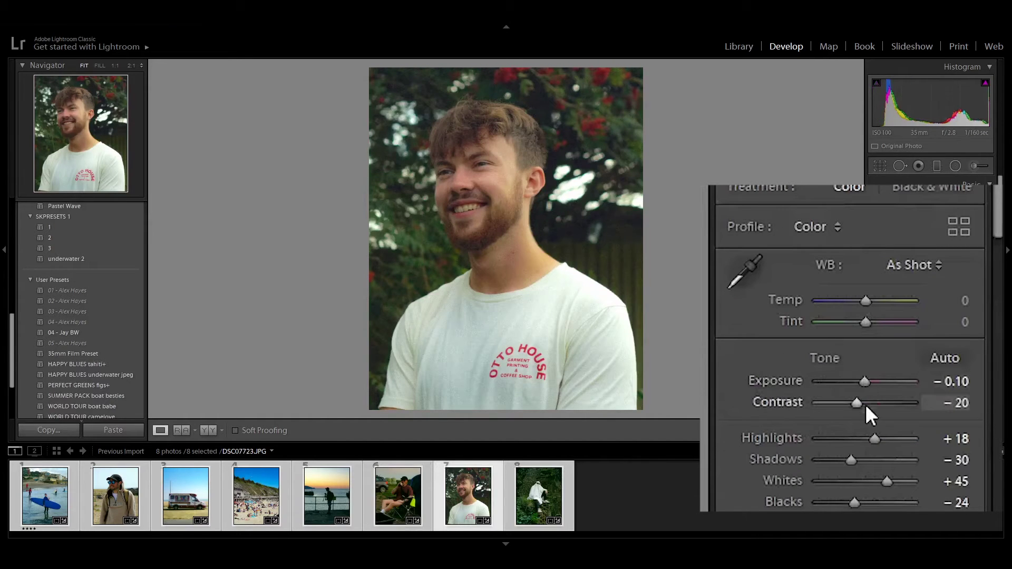
{"action": "left_click_drag", "start_coordinate": [854, 404], "coordinate": [879, 406]}
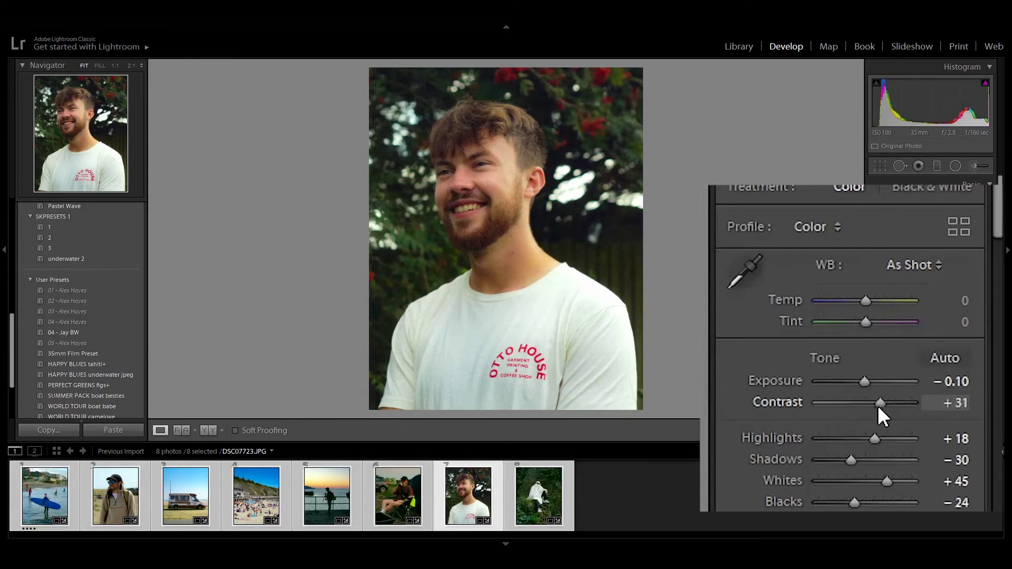
{"action": "left_click", "coordinate": [536, 496]}
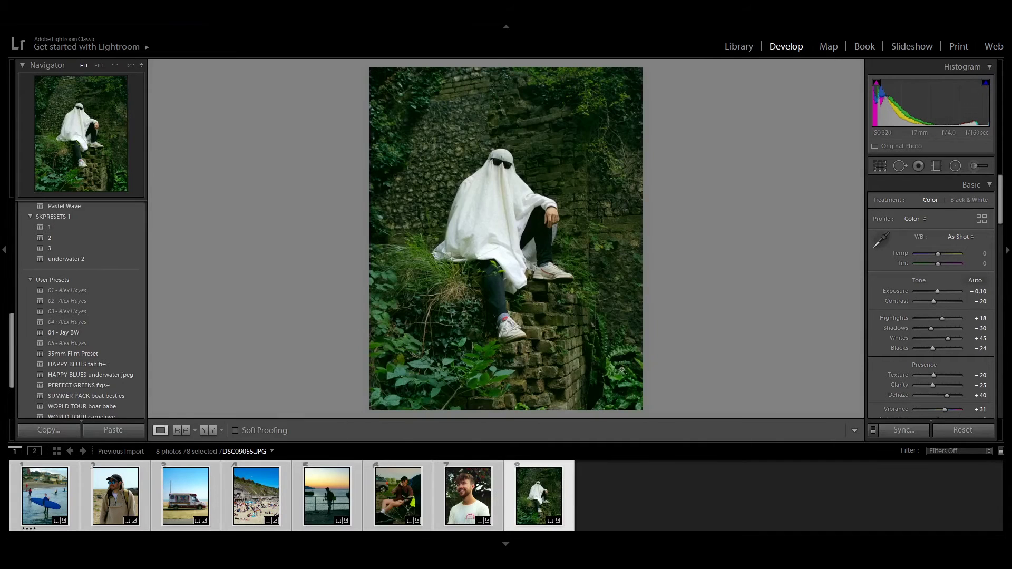
{"action": "key", "text": "backslash"}
{"action": "key", "text": "backslash"}
Preview several film grain, dust and scratch overlay results in Google Images
{"action": "left_click", "coordinate": [31, 514]}
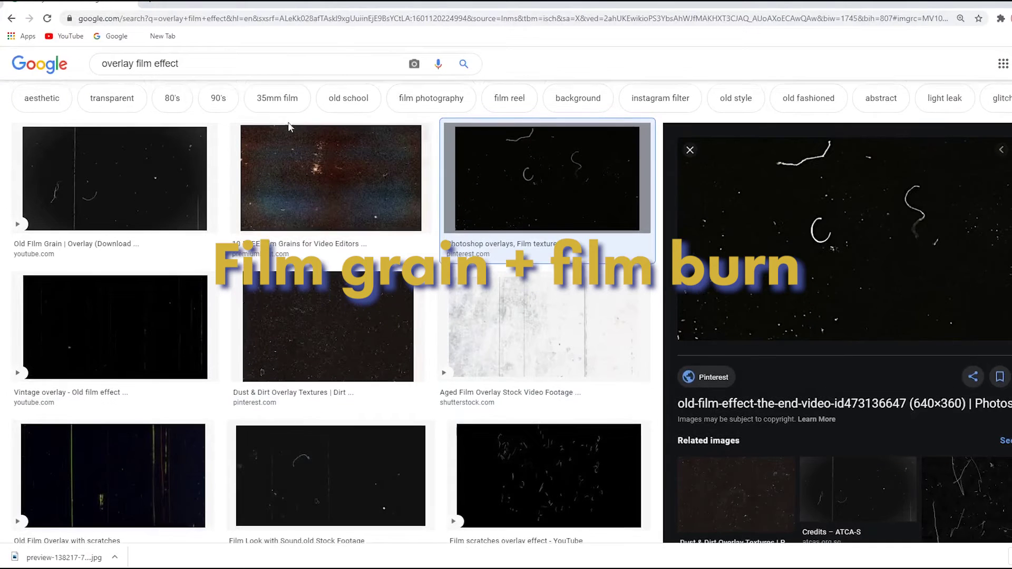
{"action": "scroll", "coordinate": [132, 71], "scroll_direction": "up", "scroll_amount": 1}
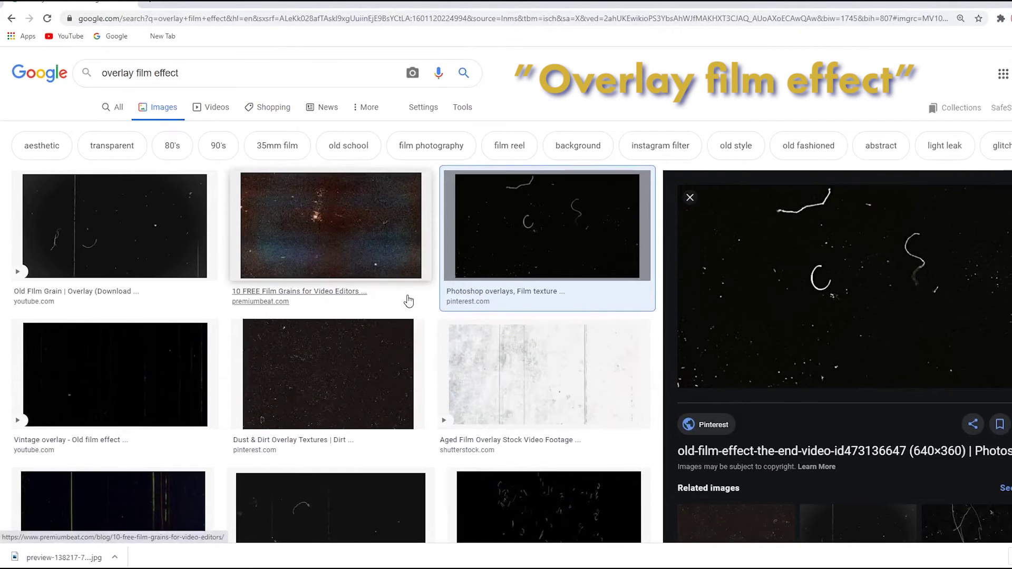
{"action": "scroll", "coordinate": [409, 299], "scroll_direction": "down", "scroll_amount": 1}
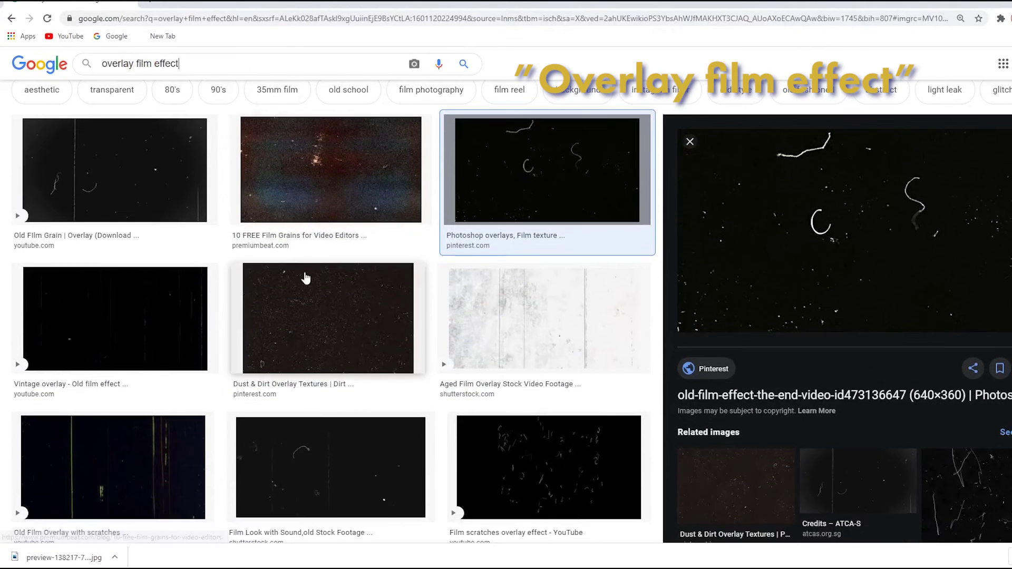
{"action": "left_click", "coordinate": [318, 181]}
{"action": "left_click", "coordinate": [164, 170]}
{"action": "left_click", "coordinate": [149, 275]}
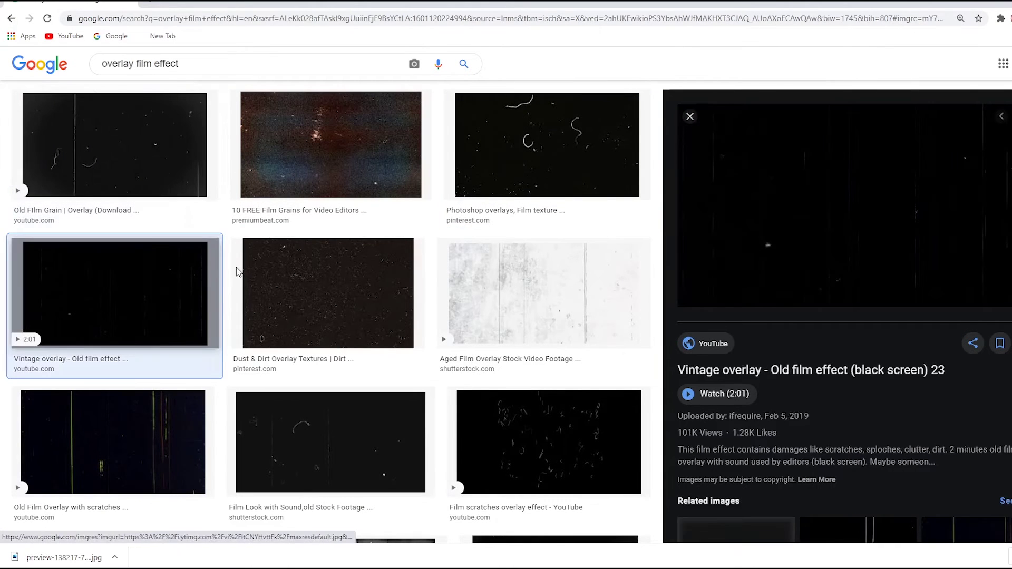
{"action": "left_click", "coordinate": [266, 276]}
{"action": "left_click", "coordinate": [192, 162]}
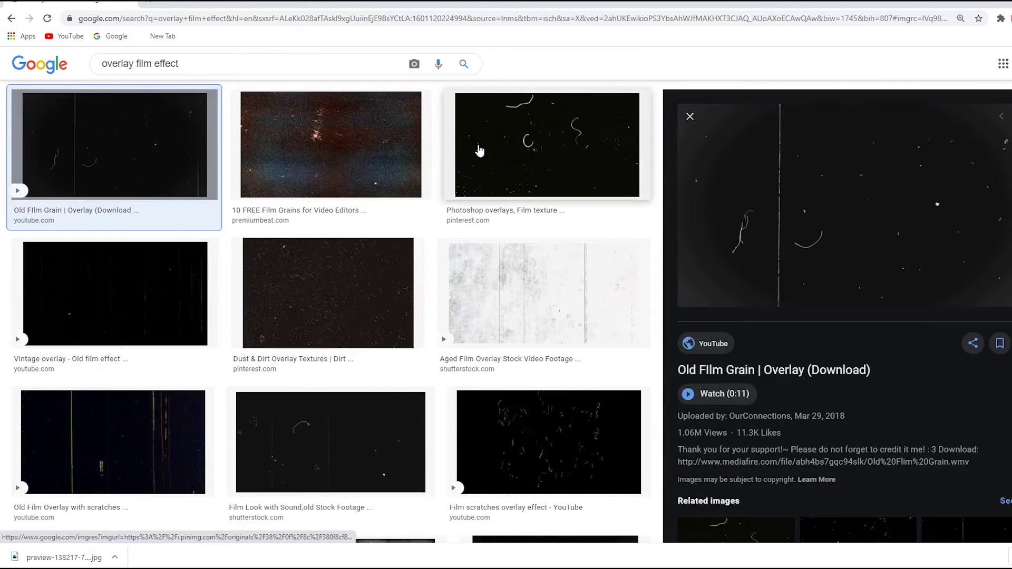
{"action": "left_click", "coordinate": [542, 154]}
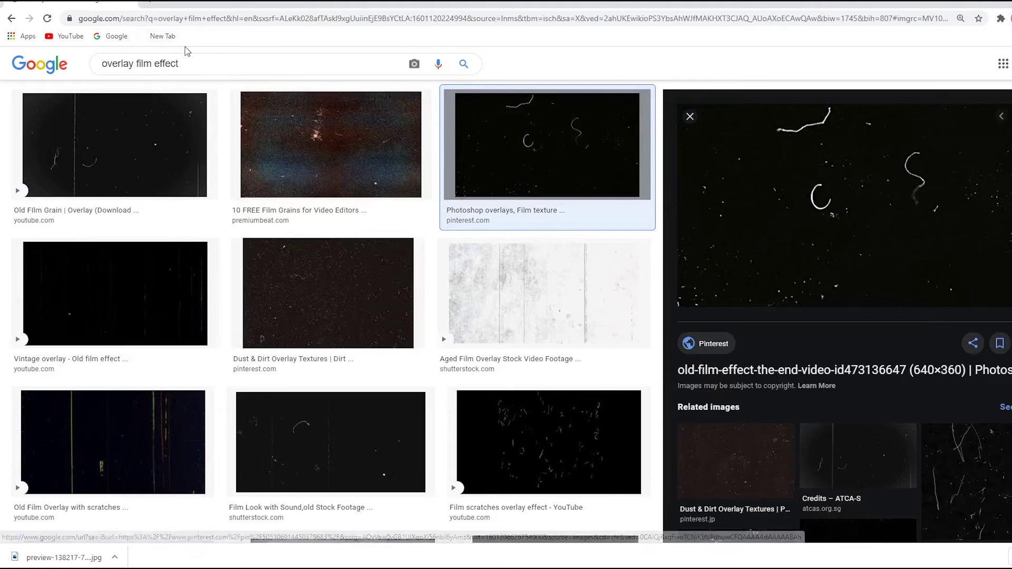
Replace the search query with 'overlay film burn' and run it
{"action": "left_click", "coordinate": [207, 67]}
{"action": "key", "text": "ctrl+a"}
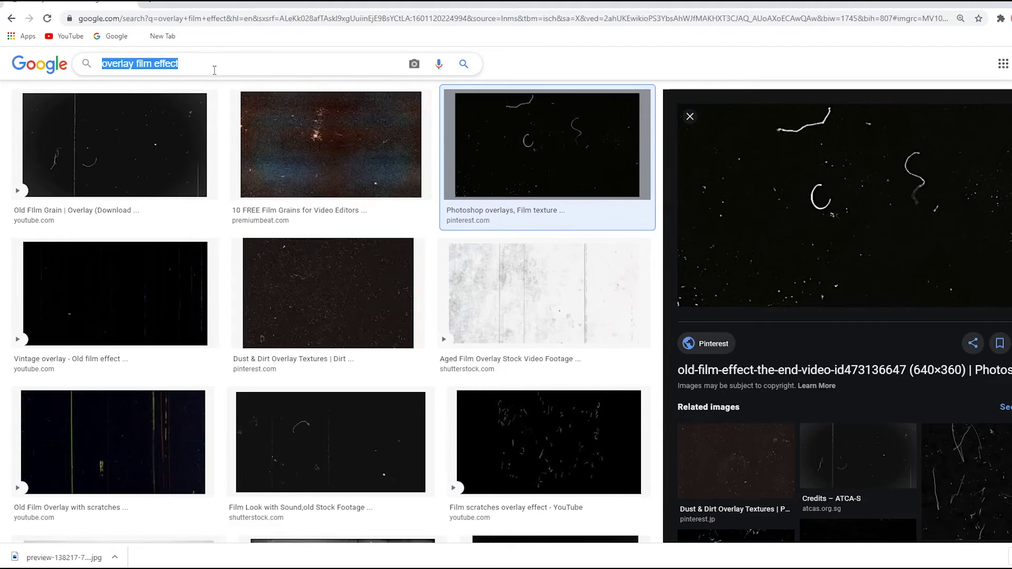
{"action": "type", "text": "overlay film burn"}
{"action": "key", "text": "Return"}
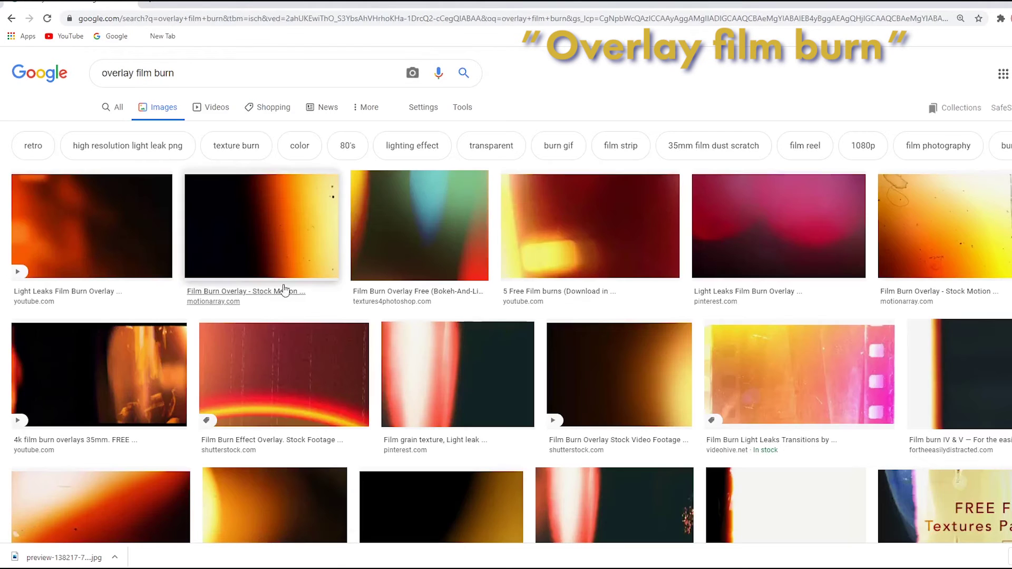
Drag the film burn and film grain images from the Test folder onto test1.jpg
{"action": "left_click", "coordinate": [273, 248]}
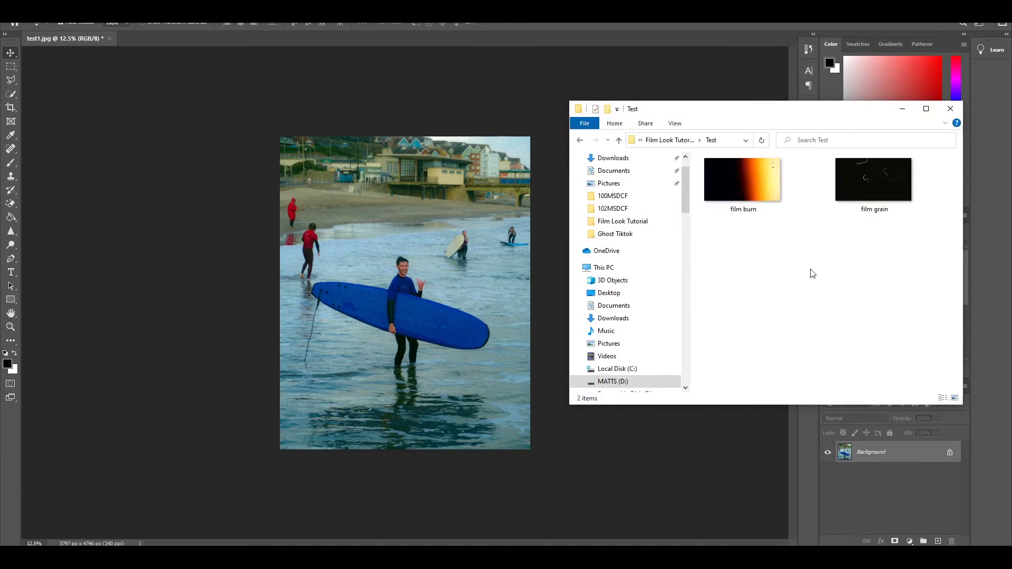
{"action": "scroll", "coordinate": [812, 274], "scroll_direction": "up", "scroll_amount": 3, "text": "ctrl"}
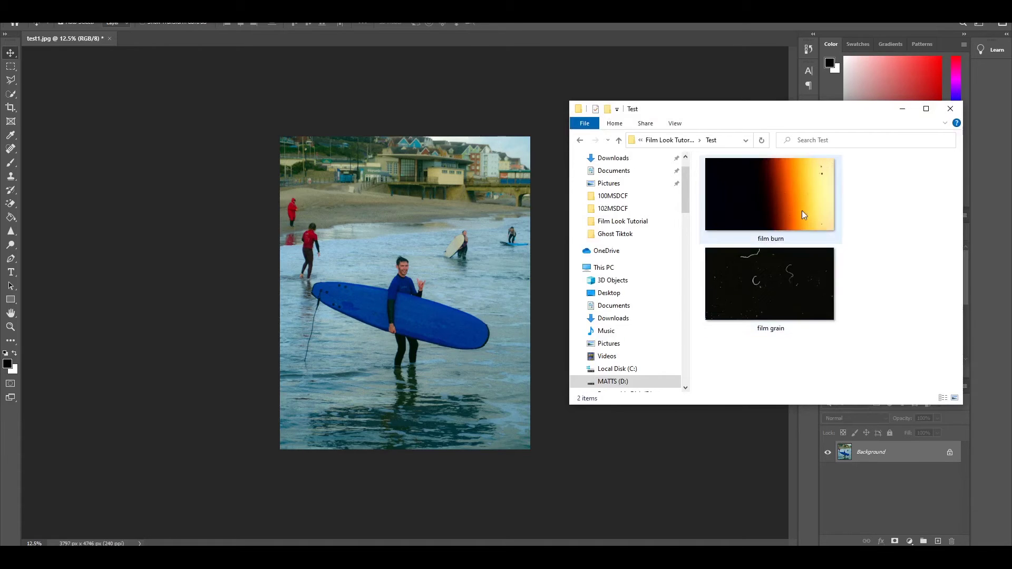
{"action": "left_click_drag", "start_coordinate": [877, 338], "coordinate": [704, 156]}
{"action": "mouse_move", "coordinate": [770, 200]}
{"action": "left_mouse_down"}
{"action": "mouse_move", "coordinate": [351, 271]}
{"action": "mouse_move", "coordinate": [414, 271]}
{"action": "left_mouse_up"}
Commit both placed images, move film burn above film grain, and hide film burn
{"action": "key", "text": "Return"}
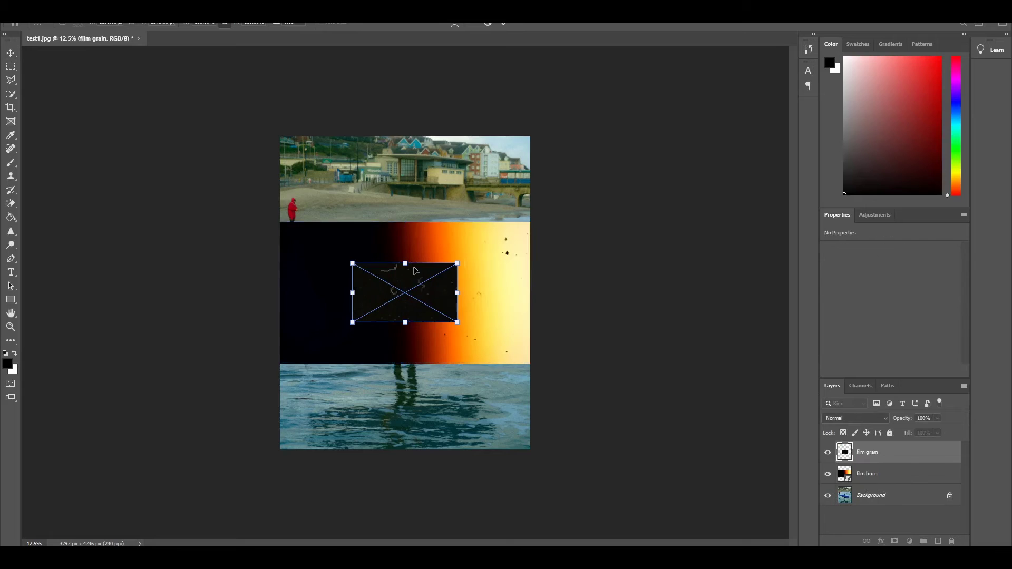
{"action": "key", "text": "Return"}
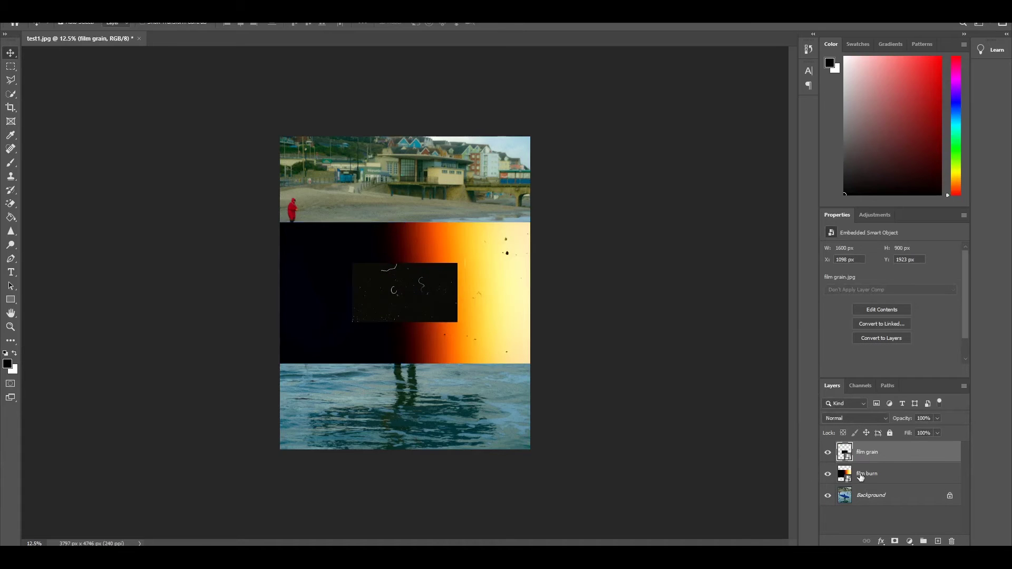
{"action": "left_click_drag", "start_coordinate": [861, 477], "coordinate": [844, 449]}
{"action": "left_click", "coordinate": [828, 452]}
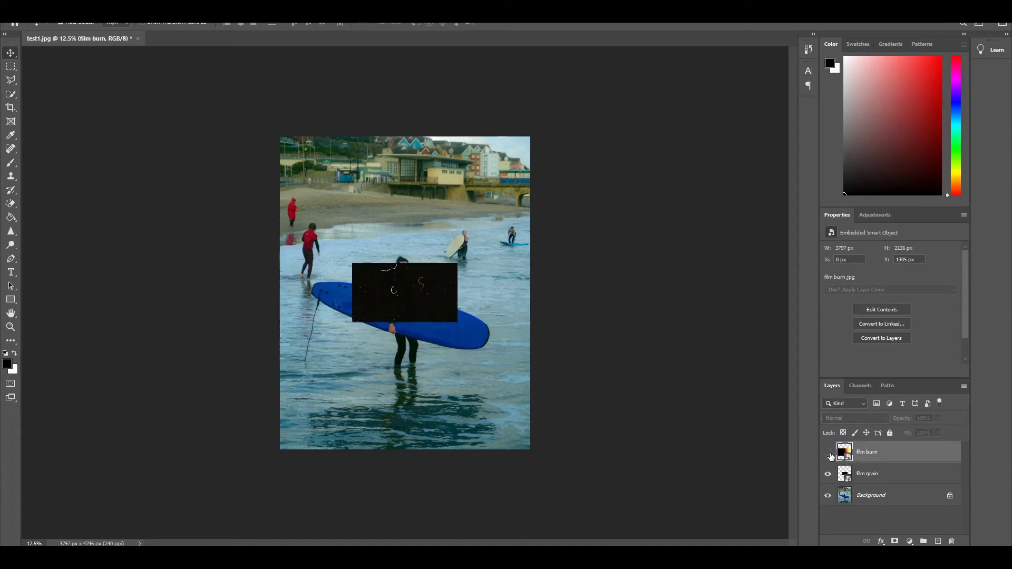
Rotate the film grain layer 90° and scale it to cover the whole photo
{"action": "left_click", "coordinate": [879, 477]}
{"action": "key", "text": "ctrl+t"}
{"action": "left_click_drag", "start_coordinate": [454, 263], "coordinate": [666, 144]}
{"action": "left_click_drag", "start_coordinate": [664, 330], "coordinate": [315, 532]}
{"action": "left_click_drag", "start_coordinate": [421, 390], "coordinate": [263, 493]}
{"action": "left_click_drag", "start_coordinate": [382, 375], "coordinate": [319, 375]}
{"action": "key", "text": "Return"}
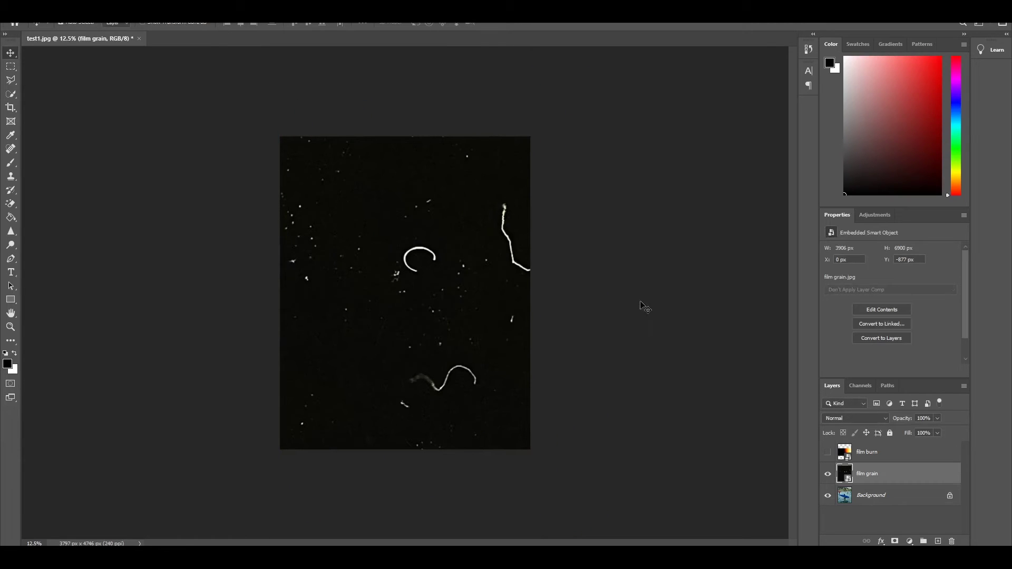
Blend the film grain layer in Screen mode and shift the scratches left over the photo
{"action": "left_click", "coordinate": [875, 419]}
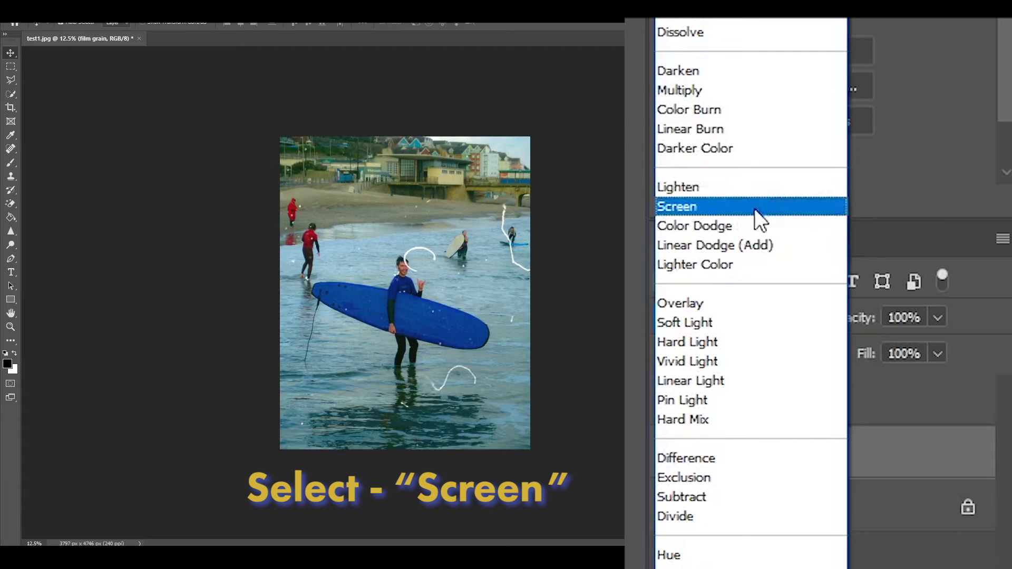
{"action": "left_click", "coordinate": [754, 210]}
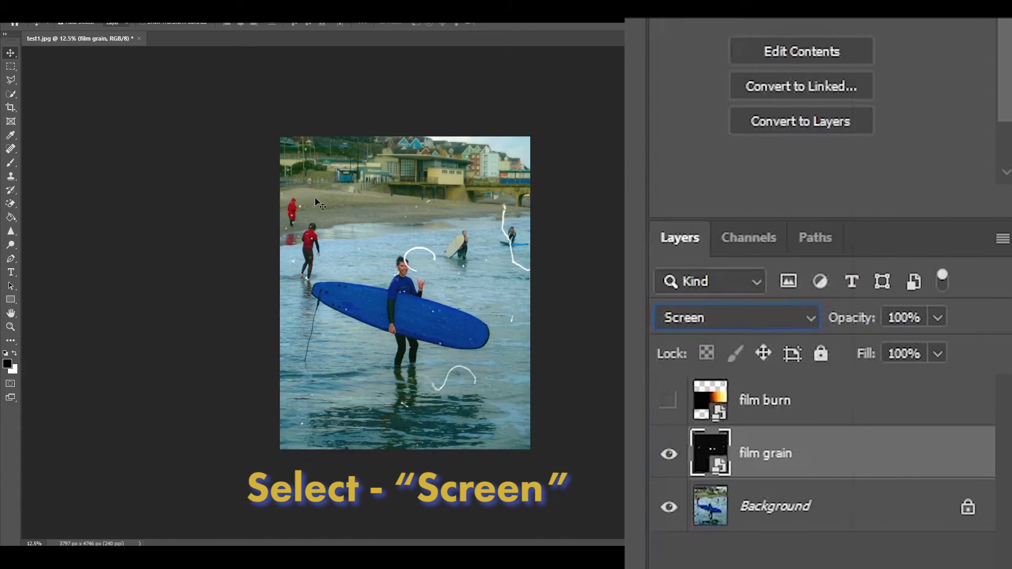
{"action": "mouse_move", "coordinate": [315, 344]}
{"action": "left_mouse_down"}
{"action": "mouse_move", "coordinate": [337, 296]}
{"action": "mouse_move", "coordinate": [316, 265]}
{"action": "mouse_move", "coordinate": [330, 274]}
{"action": "mouse_move", "coordinate": [342, 251]}
{"action": "mouse_move", "coordinate": [266, 311]}
{"action": "mouse_move", "coordinate": [286, 349]}
{"action": "mouse_move", "coordinate": [318, 313]}
{"action": "mouse_move", "coordinate": [296, 381]}
{"action": "mouse_move", "coordinate": [302, 353]}
{"action": "left_mouse_up"}
{"action": "left_click_drag", "start_coordinate": [427, 282], "coordinate": [401, 247]}
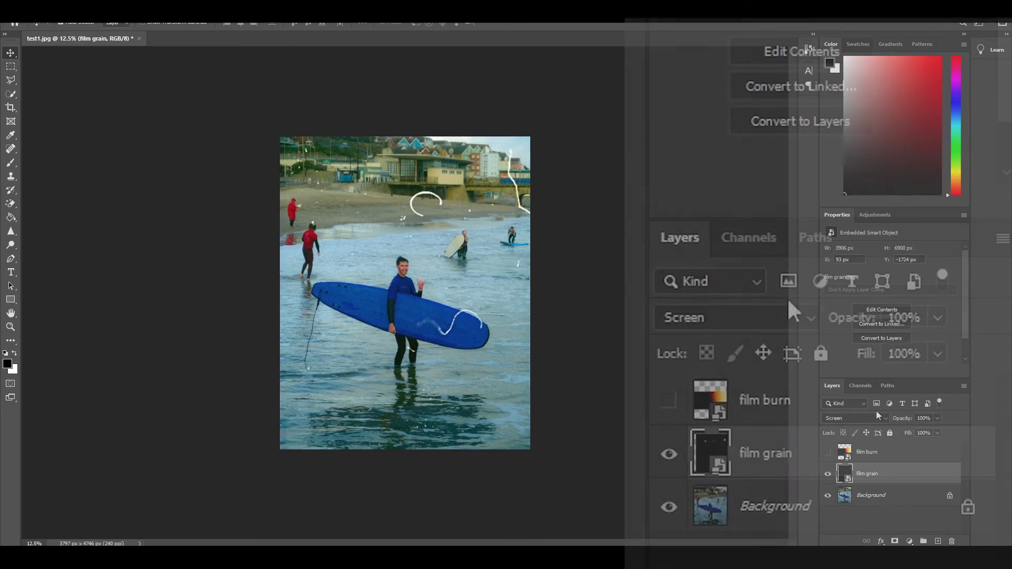
Lower the film grain layer's opacity to 36% so only faint scratches remain
{"action": "left_click", "coordinate": [937, 418]}
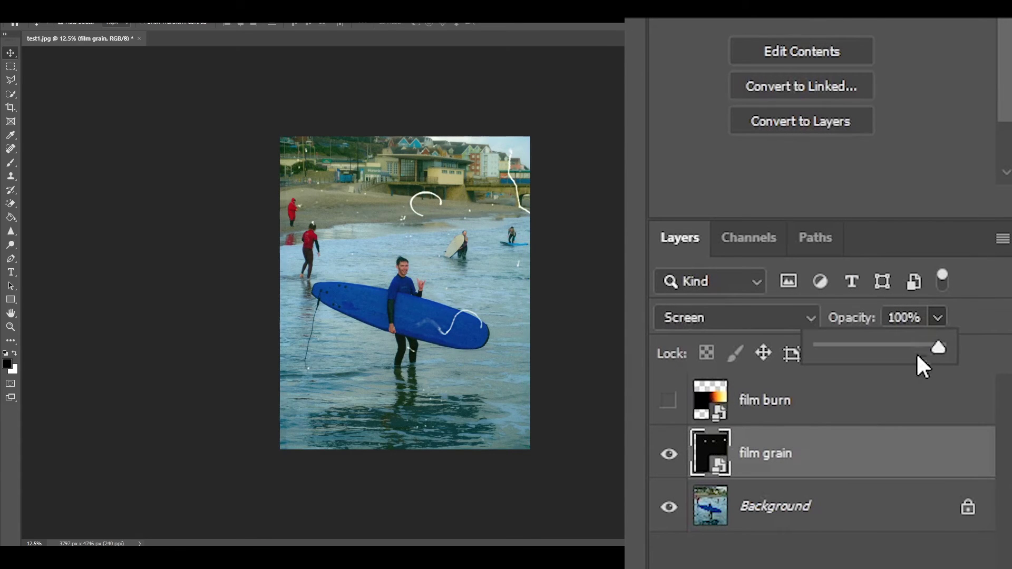
{"action": "left_click_drag", "start_coordinate": [940, 348], "coordinate": [864, 351]}
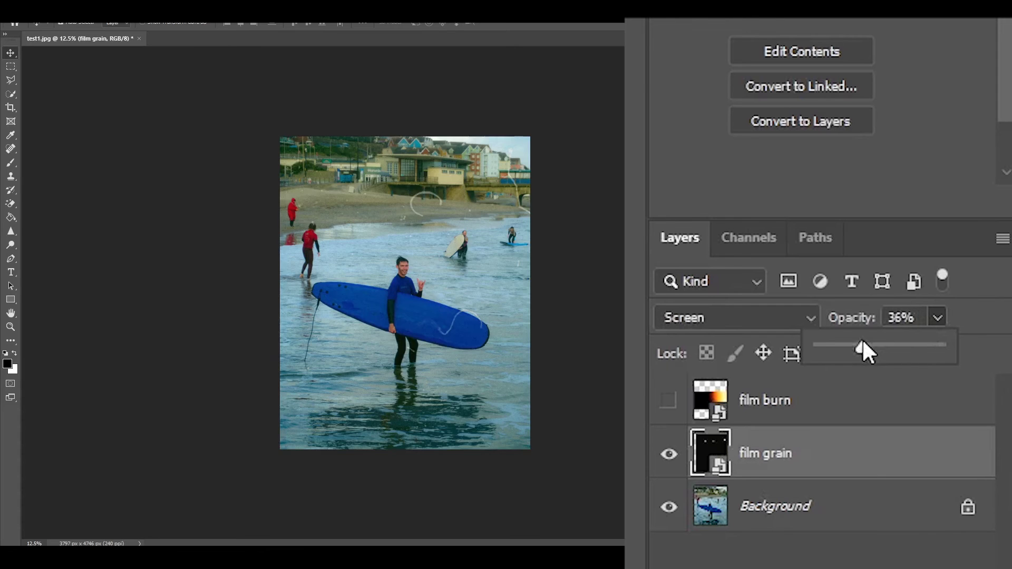
Show the film burn layer, rotate it about 90°, and enlarge it to fill the photo
{"action": "left_click", "coordinate": [873, 521]}
{"action": "left_click", "coordinate": [873, 453]}
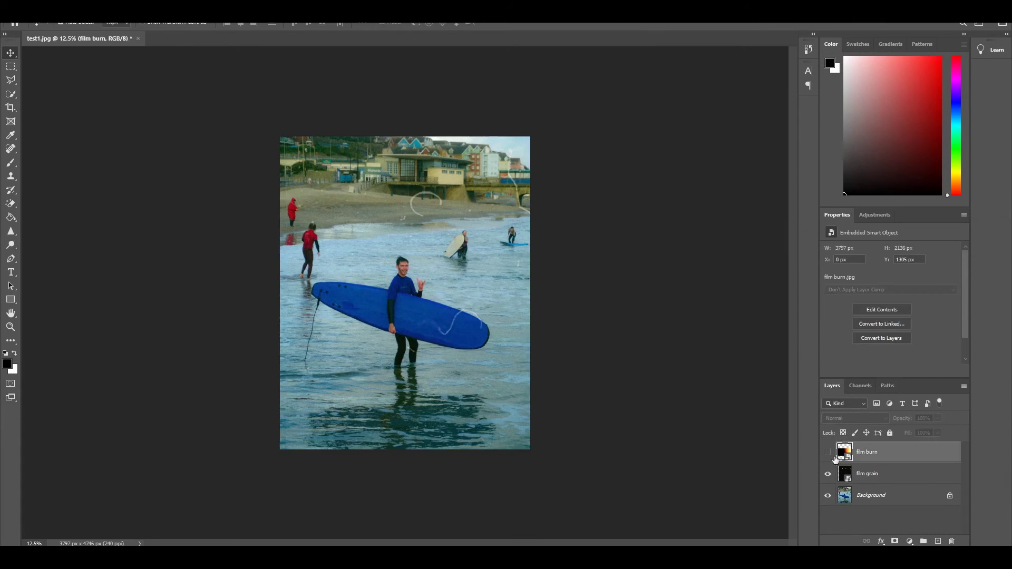
{"action": "left_click", "coordinate": [828, 453]}
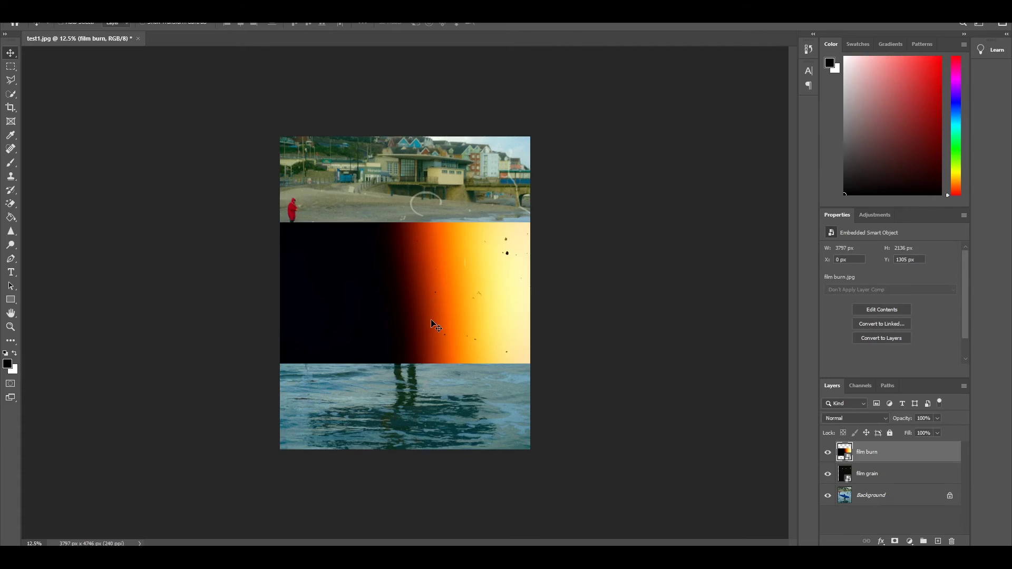
{"action": "key", "text": "ctrl+t"}
{"action": "mouse_move", "coordinate": [536, 219]}
{"action": "left_mouse_down"}
{"action": "mouse_move", "coordinate": [581, 217]}
{"action": "mouse_move", "coordinate": [583, 434]}
{"action": "mouse_move", "coordinate": [543, 477]}
{"action": "left_mouse_up"}
{"action": "mouse_move", "coordinate": [482, 410]}
{"action": "left_mouse_down"}
{"action": "mouse_move", "coordinate": [591, 516]}
{"action": "mouse_move", "coordinate": [599, 543]}
{"action": "left_mouse_up"}
{"action": "left_click_drag", "start_coordinate": [501, 381], "coordinate": [459, 334]}
{"action": "key", "text": "Return"}
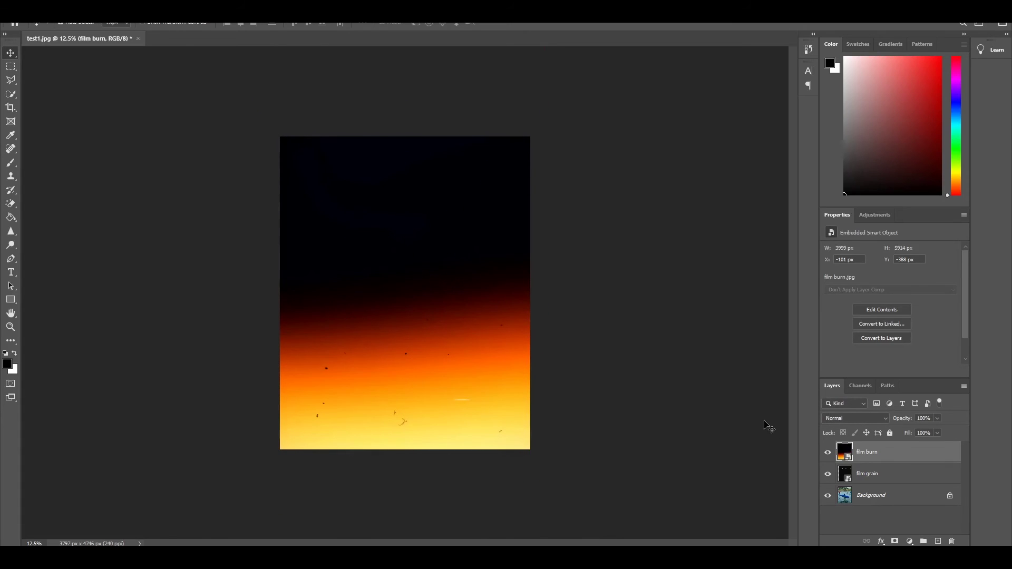
Set the film burn layer to Screen blend mode at 88% opacity
{"action": "left_click", "coordinate": [841, 422]}
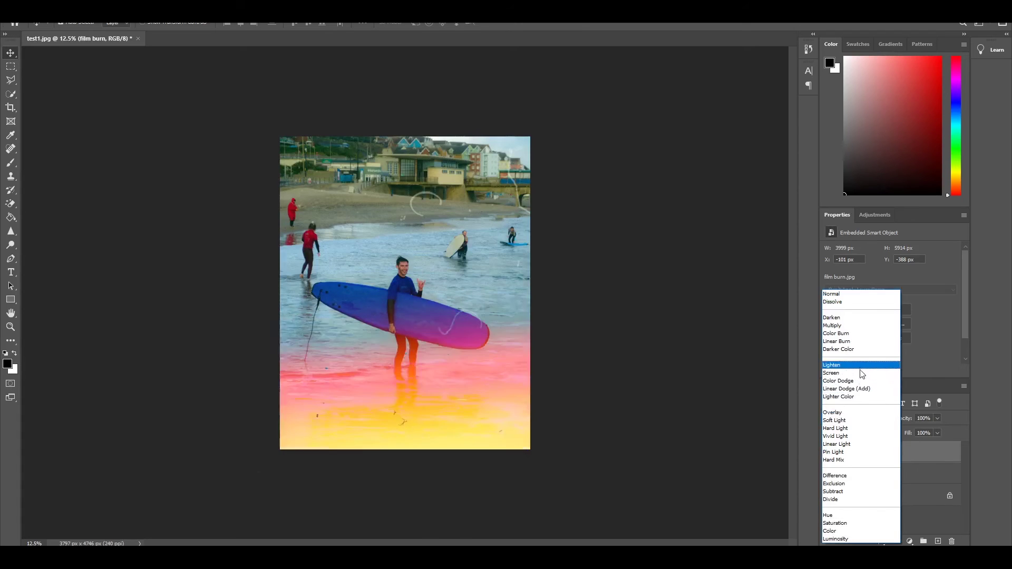
{"action": "left_click", "coordinate": [861, 374]}
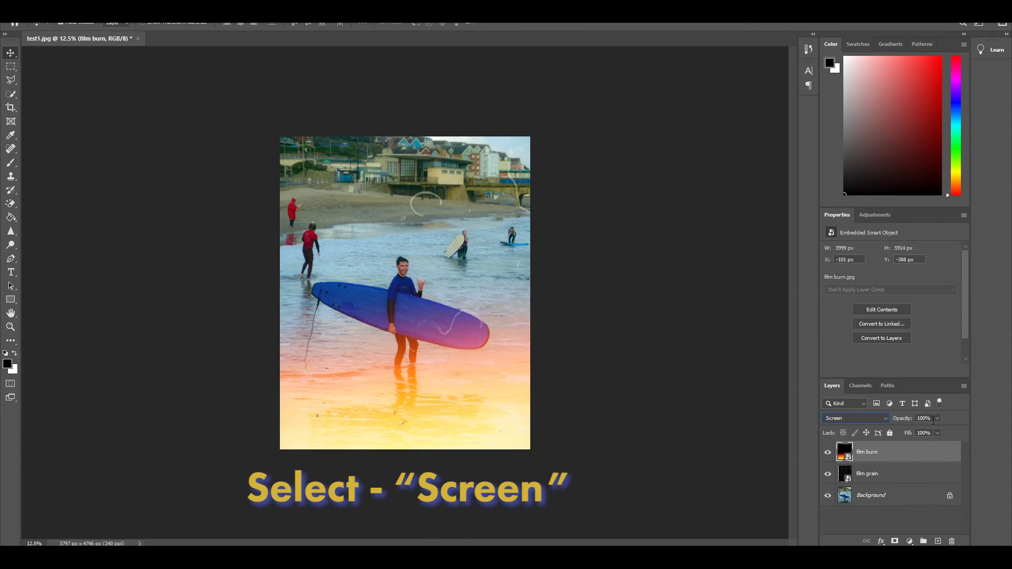
{"action": "mouse_move", "coordinate": [932, 431]}
{"action": "left_mouse_down"}
{"action": "mouse_move", "coordinate": [917, 430]}
{"action": "mouse_move", "coordinate": [930, 432]}
{"action": "left_mouse_up"}
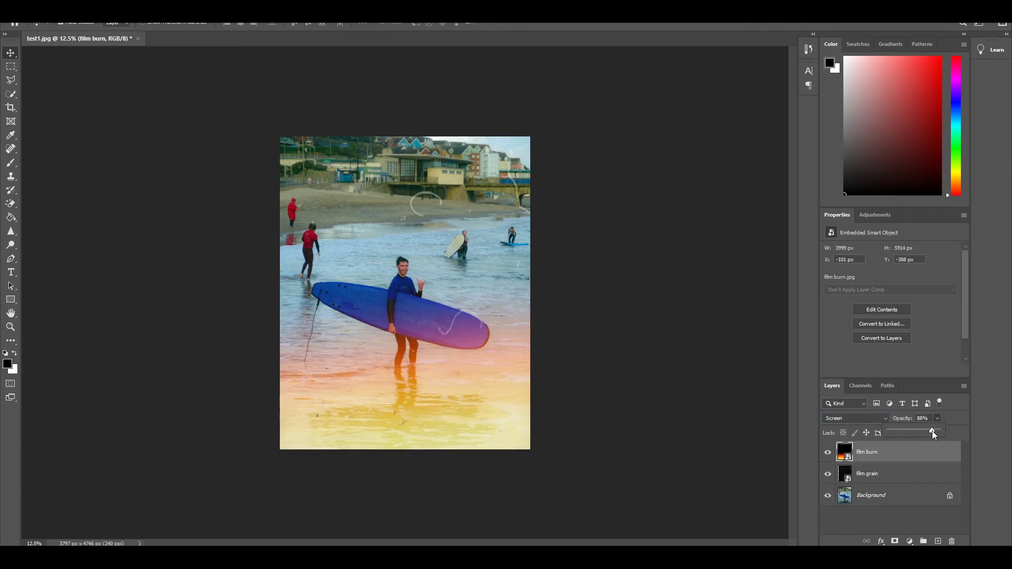
Rotate the film burn about 50°, enlarge it, and position its glow along the lower-left edge
{"action": "left_click", "coordinate": [389, 436]}
{"action": "mouse_move", "coordinate": [393, 419]}
{"action": "left_mouse_down"}
{"action": "mouse_move", "coordinate": [355, 379]}
{"action": "mouse_move", "coordinate": [387, 439]}
{"action": "mouse_move", "coordinate": [354, 439]}
{"action": "left_mouse_up"}
{"action": "key", "text": "ctrl+t"}
{"action": "mouse_move", "coordinate": [509, 154]}
{"action": "left_mouse_down"}
{"action": "mouse_move", "coordinate": [678, 305]}
{"action": "mouse_move", "coordinate": [637, 343]}
{"action": "left_mouse_up"}
{"action": "mouse_move", "coordinate": [279, 250]}
{"action": "left_mouse_down"}
{"action": "mouse_move", "coordinate": [238, 203]}
{"action": "mouse_move", "coordinate": [163, 154]}
{"action": "mouse_move", "coordinate": [192, 148]}
{"action": "left_mouse_up"}
{"action": "left_click_drag", "start_coordinate": [352, 365], "coordinate": [402, 372]}
{"action": "mouse_move", "coordinate": [366, 401]}
{"action": "left_mouse_down"}
{"action": "mouse_move", "coordinate": [384, 412]}
{"action": "mouse_move", "coordinate": [417, 394]}
{"action": "mouse_move", "coordinate": [494, 291]}
{"action": "mouse_move", "coordinate": [426, 440]}
{"action": "left_mouse_up"}
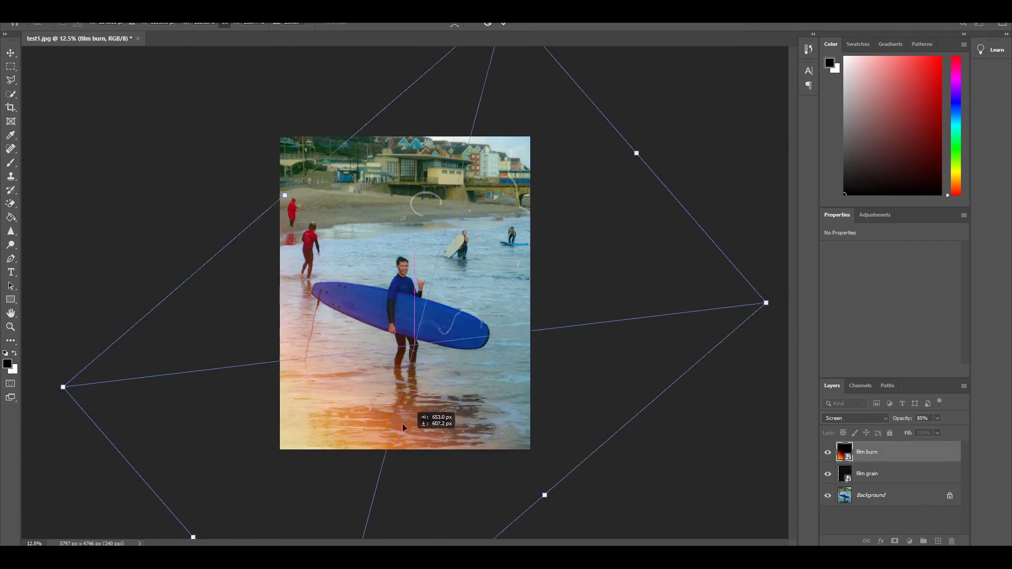
{"action": "mouse_move", "coordinate": [399, 416]}
{"action": "left_mouse_down"}
{"action": "mouse_move", "coordinate": [392, 436]}
{"action": "mouse_move", "coordinate": [380, 422]}
{"action": "mouse_move", "coordinate": [382, 448]}
{"action": "mouse_move", "coordinate": [385, 425]}
{"action": "left_mouse_up"}
{"action": "key", "text": "Return"}
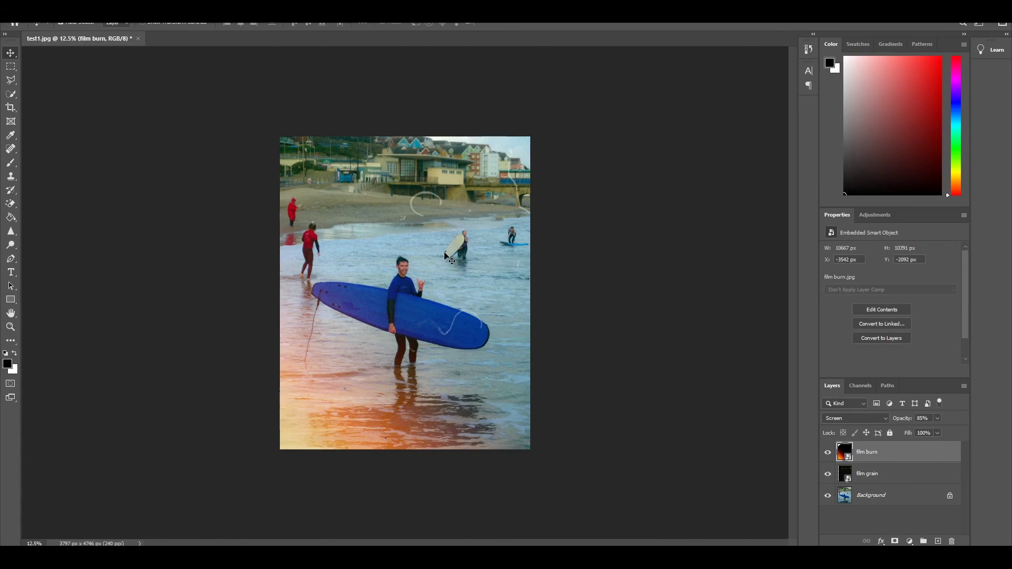
{"action": "mouse_move", "coordinate": [298, 417]}
{"action": "left_mouse_down"}
{"action": "mouse_move", "coordinate": [327, 414]}
{"action": "mouse_move", "coordinate": [293, 435]}
{"action": "left_mouse_up"}
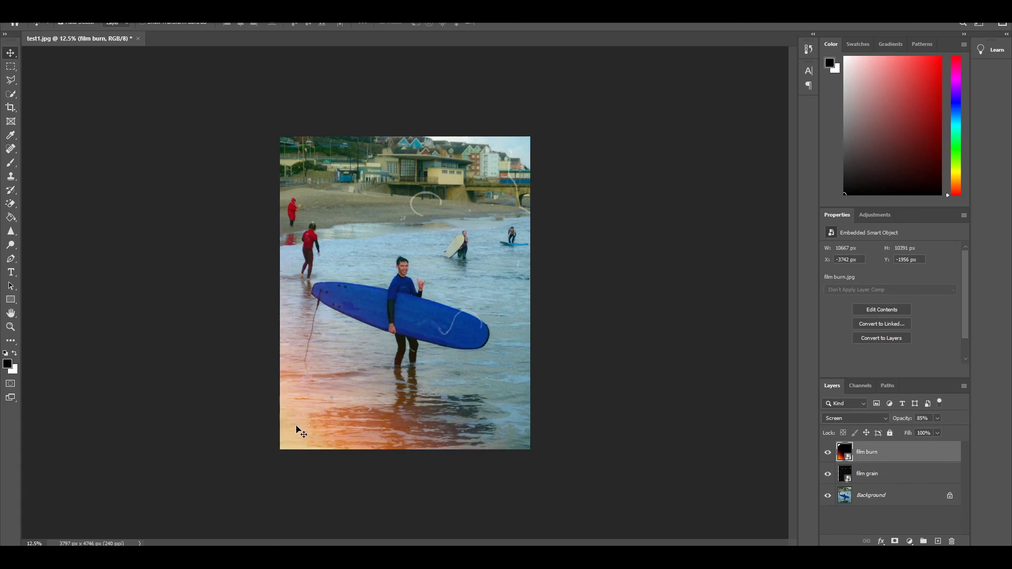